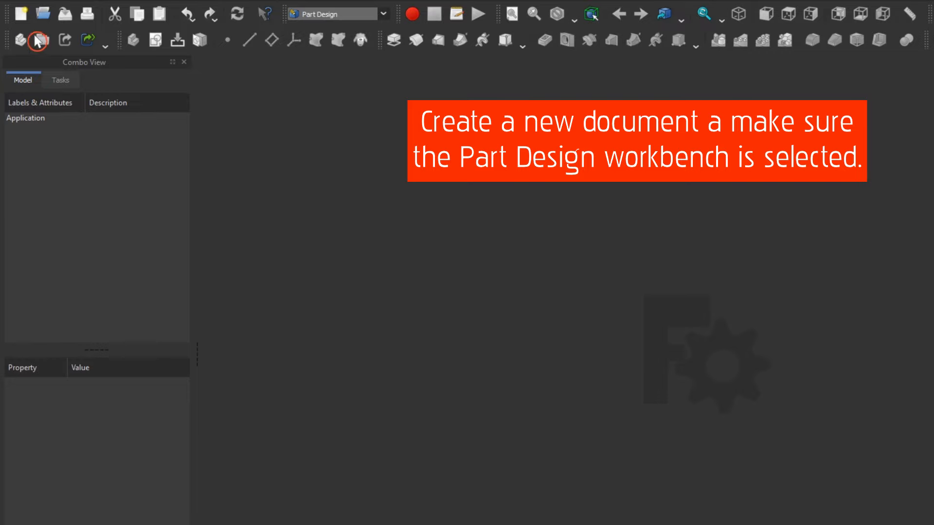
Step: Create a new document and keep Part Design as the active workbench
{"action": "left_click", "coordinate": [21, 13]}
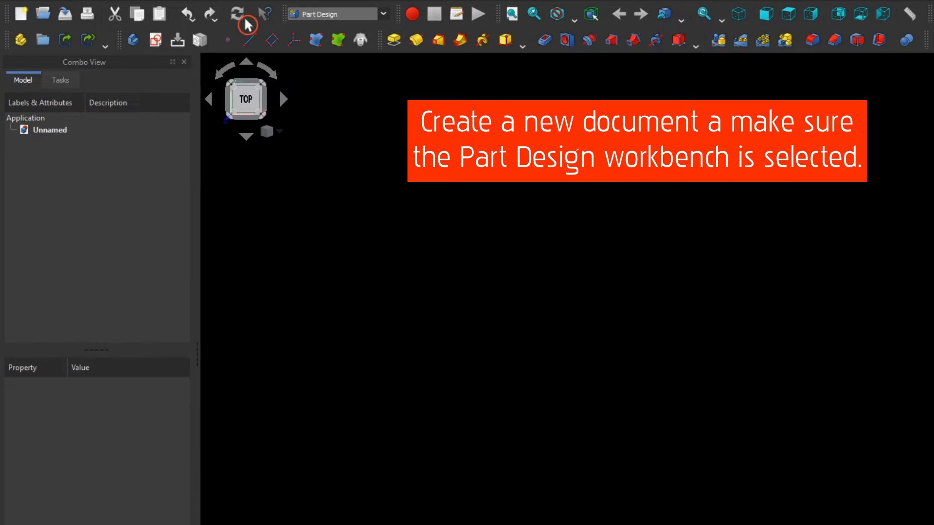
{"action": "left_click", "coordinate": [384, 15]}
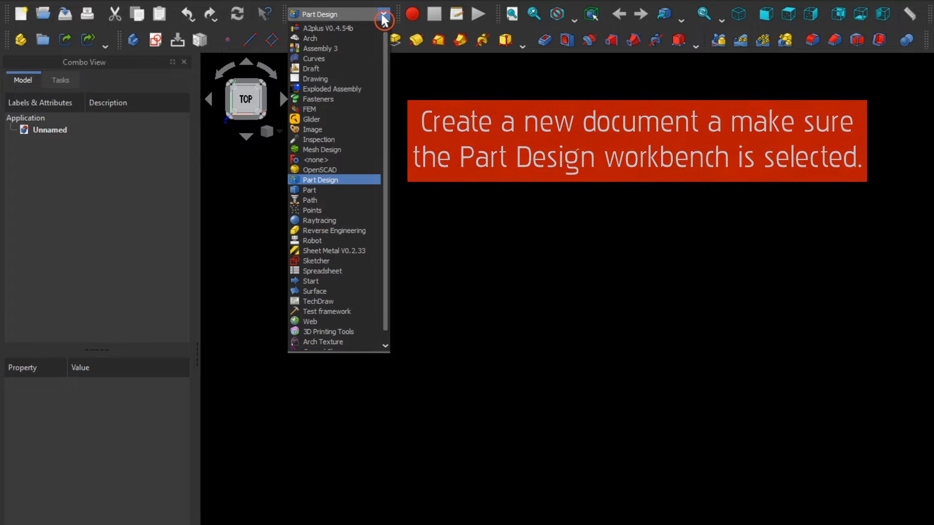
{"action": "left_click", "coordinate": [384, 14]}
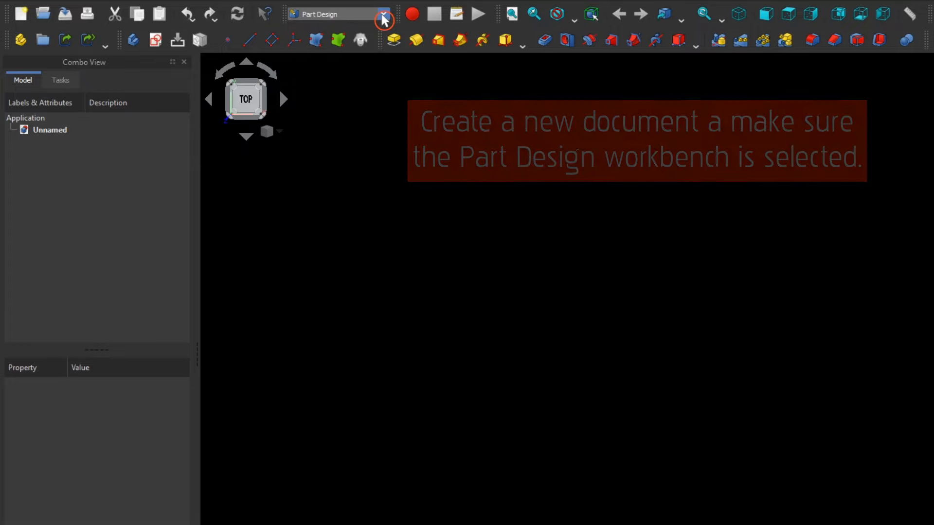
Step: Start a new sketch on the XZ plane
{"action": "left_click", "coordinate": [156, 41]}
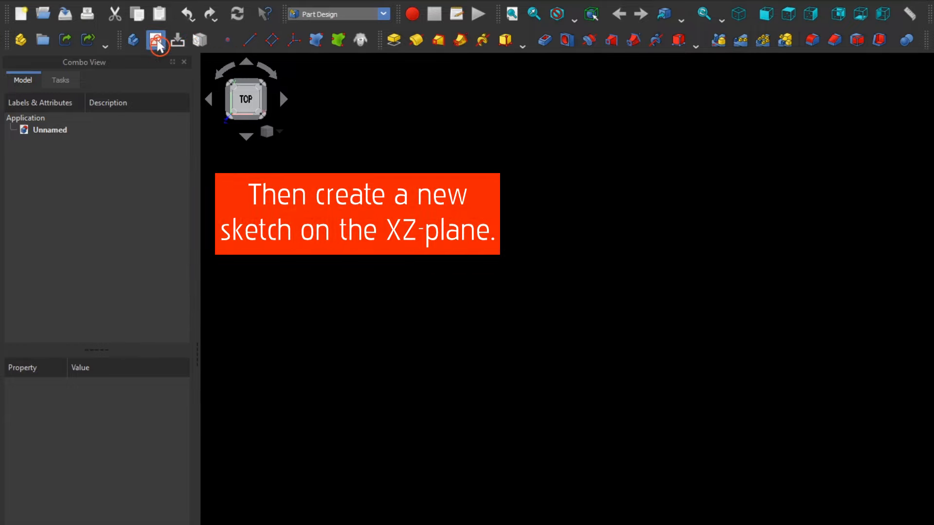
{"action": "left_click", "coordinate": [736, 16]}
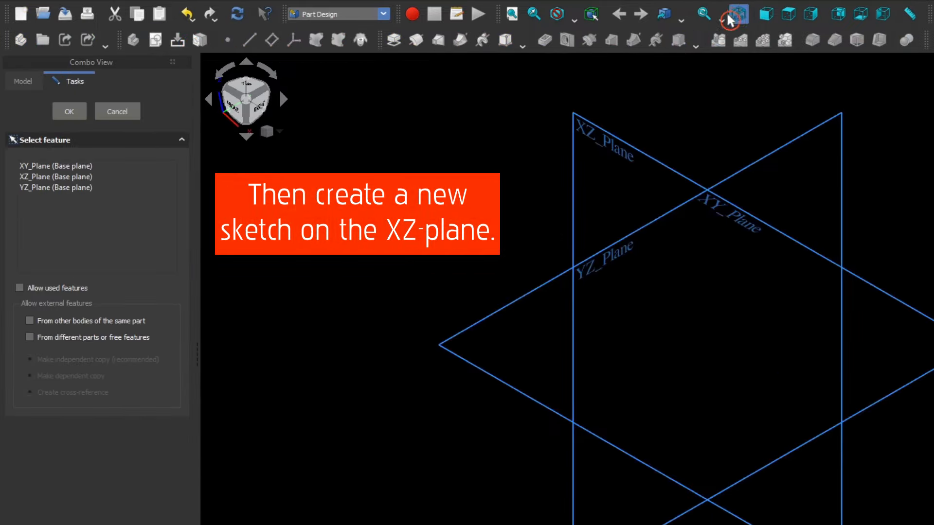
{"action": "left_click", "coordinate": [614, 141]}
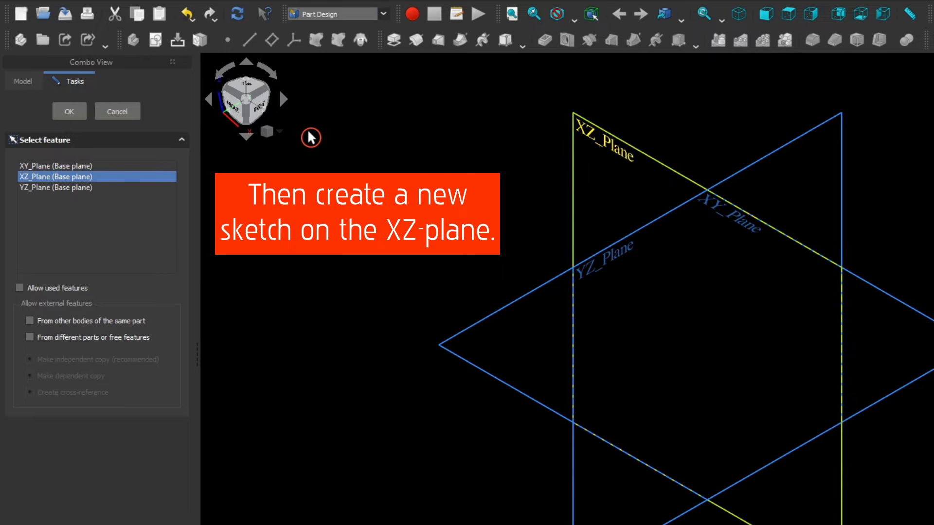
{"action": "left_click", "coordinate": [78, 118]}
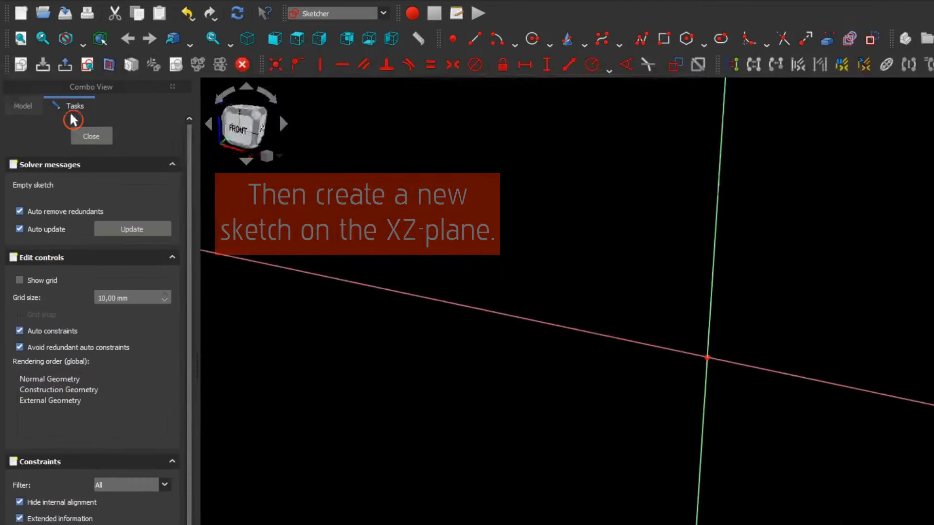
Step: Draw a closed four-sided polyline across the vertical axis above the origin, with horizontal edges about 146 mm (lower) and 197 mm (upper) long
{"action": "mouse_move", "coordinate": [537, 338]}
{"action": "middle_mouse_down"}
{"action": "mouse_move", "coordinate": [527, 317]}
{"action": "mouse_move", "coordinate": [338, 327]}
{"action": "mouse_move", "coordinate": [288, 372]}
{"action": "mouse_move", "coordinate": [298, 378]}
{"action": "middle_mouse_up"}
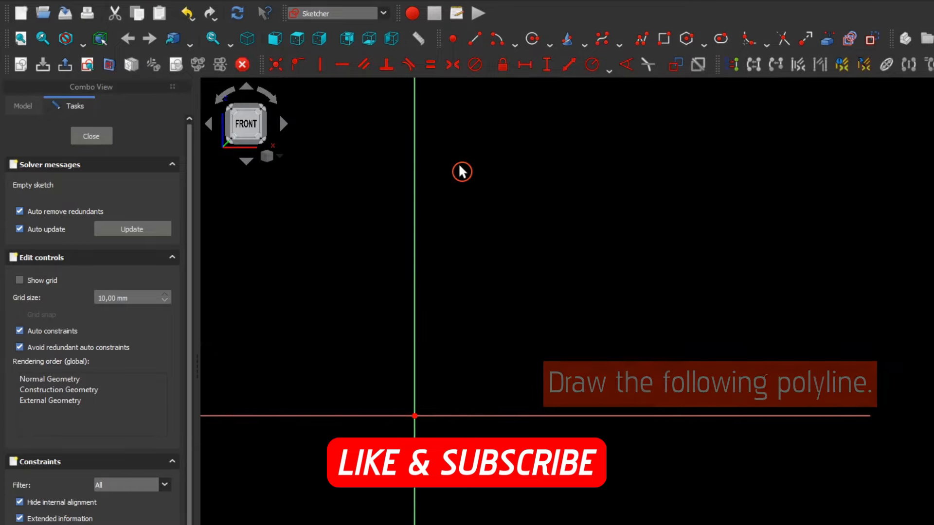
{"action": "left_click", "coordinate": [642, 42]}
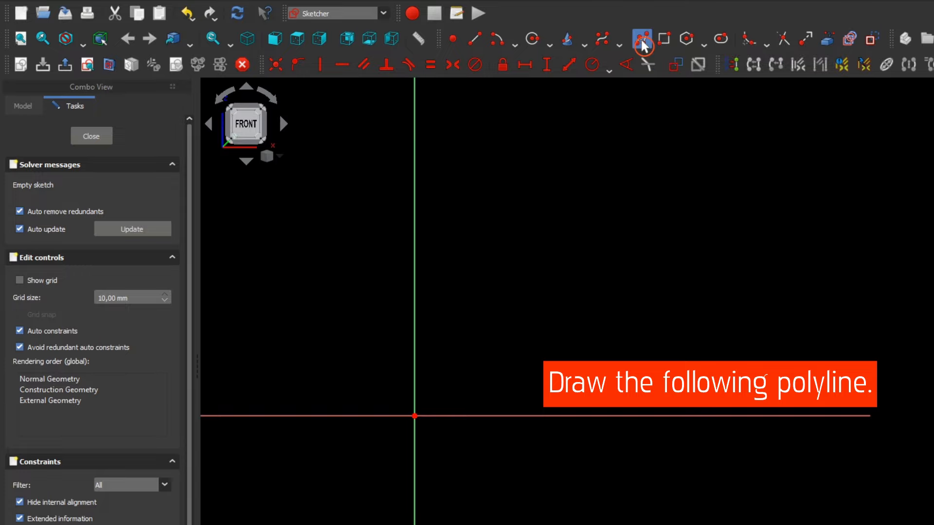
{"action": "scroll", "coordinate": [380, 238], "scroll_direction": "down", "scroll_amount": 3}
{"action": "middle_click_drag", "start_coordinate": [348, 217], "coordinate": [475, 356]}
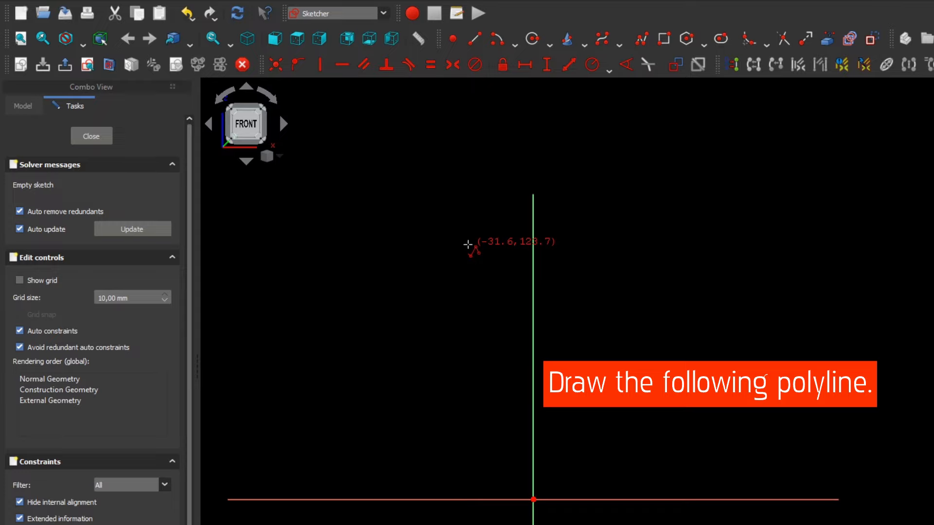
{"action": "scroll", "coordinate": [468, 244], "scroll_direction": "down", "scroll_amount": 3}
{"action": "mouse_move", "coordinate": [467, 232]}
{"action": "middle_mouse_down"}
{"action": "mouse_move", "coordinate": [415, 305]}
{"action": "mouse_move", "coordinate": [396, 313]}
{"action": "mouse_move", "coordinate": [398, 276]}
{"action": "middle_mouse_up"}
{"action": "scroll", "coordinate": [398, 277], "scroll_direction": "down", "scroll_amount": 2}
{"action": "mouse_move", "coordinate": [381, 219]}
{"action": "middle_mouse_down"}
{"action": "mouse_move", "coordinate": [377, 320]}
{"action": "mouse_move", "coordinate": [375, 302]}
{"action": "middle_mouse_up"}
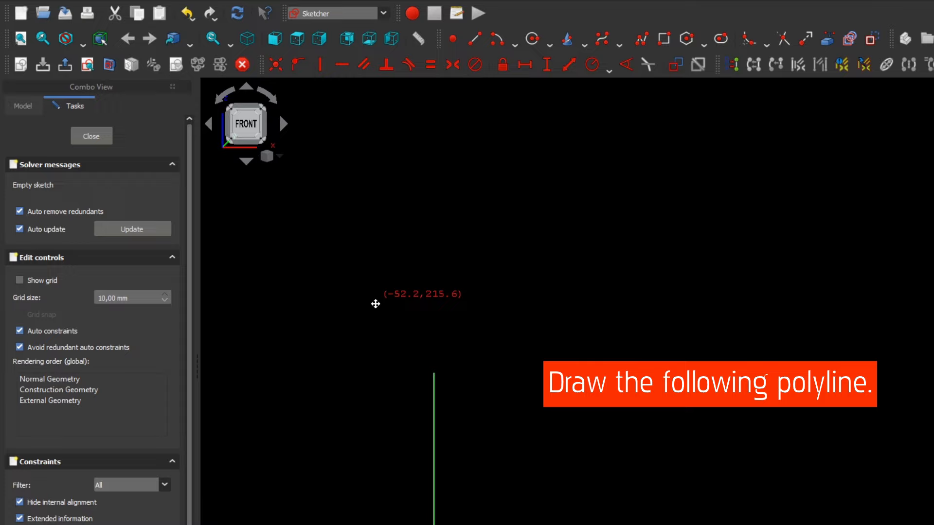
{"action": "left_click", "coordinate": [352, 272]}
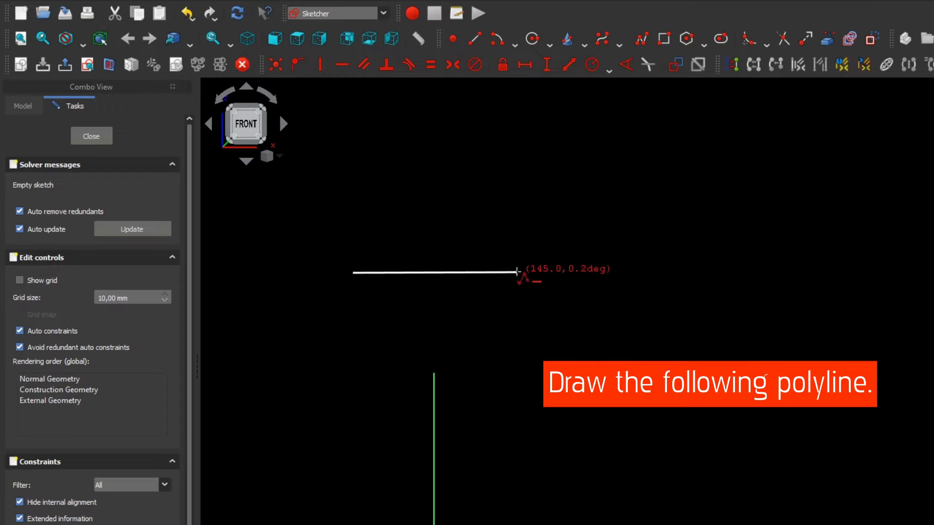
{"action": "left_click", "coordinate": [517, 273]}
{"action": "left_click", "coordinate": [543, 146]}
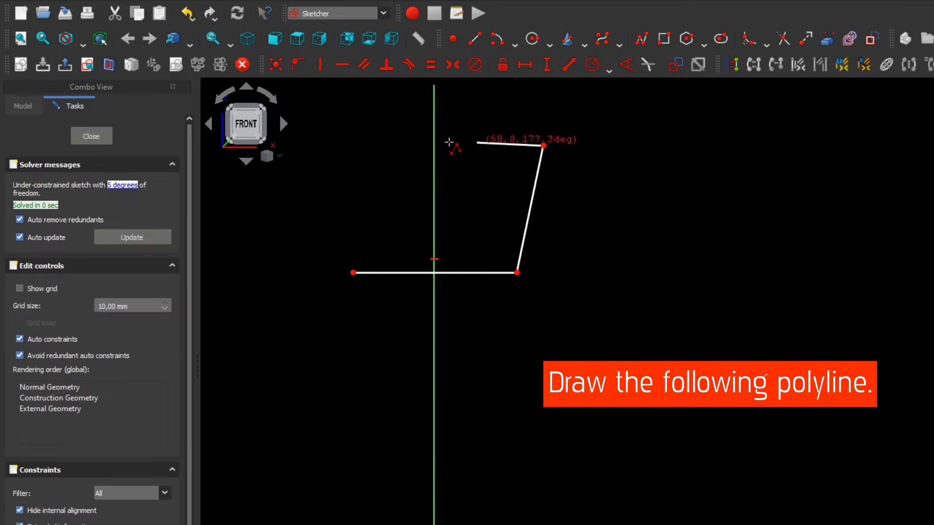
{"action": "left_click", "coordinate": [321, 146]}
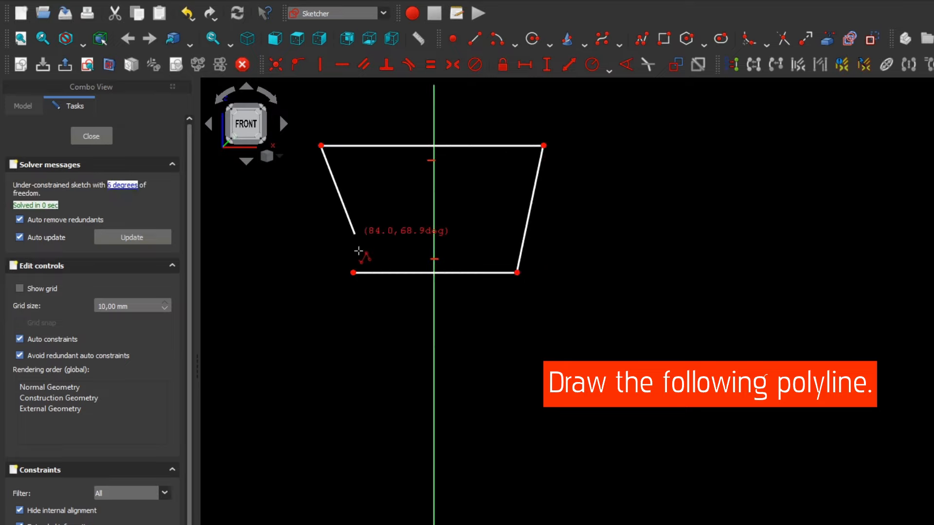
{"action": "left_click", "coordinate": [353, 273]}
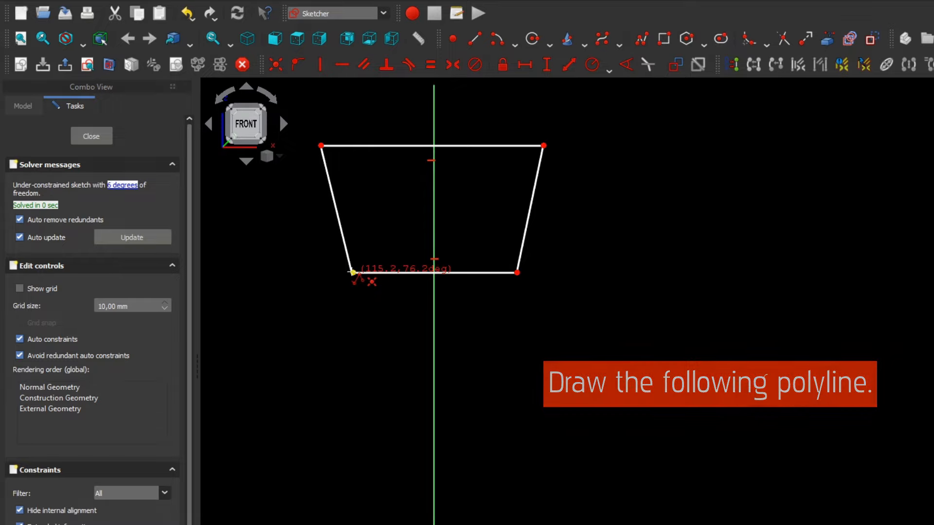
{"action": "right_click", "coordinate": [394, 223]}
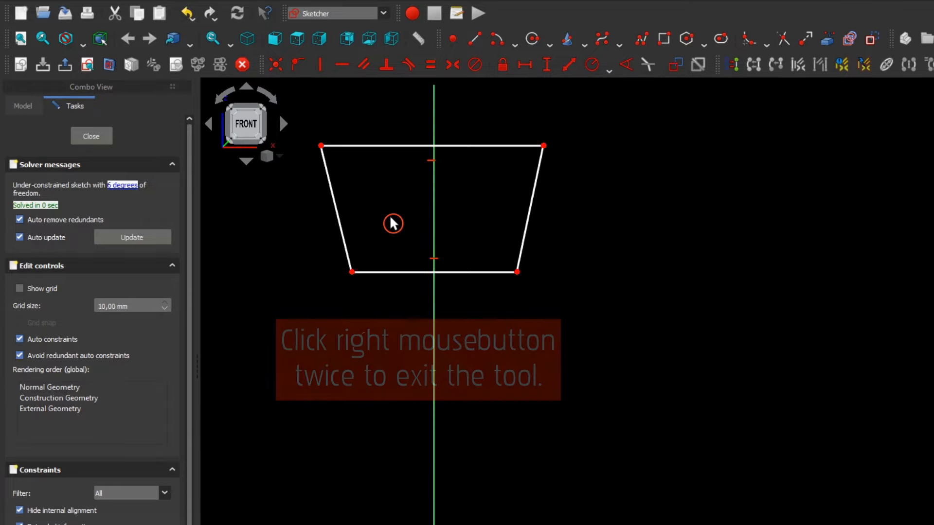
Step: Constrain the lower horizontal line's length to 200 mm and the upper horizontal line's length to 225 mm
{"action": "left_click", "coordinate": [394, 272]}
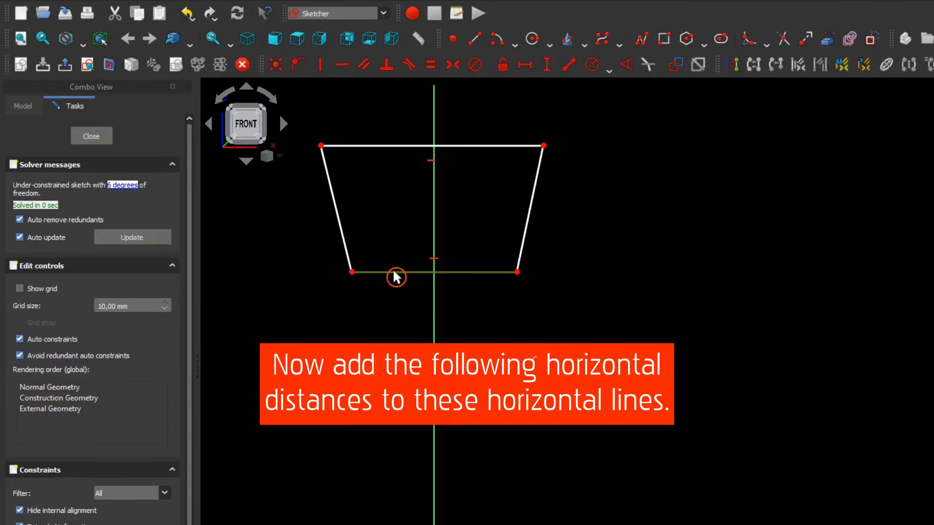
{"action": "left_click", "coordinate": [525, 73]}
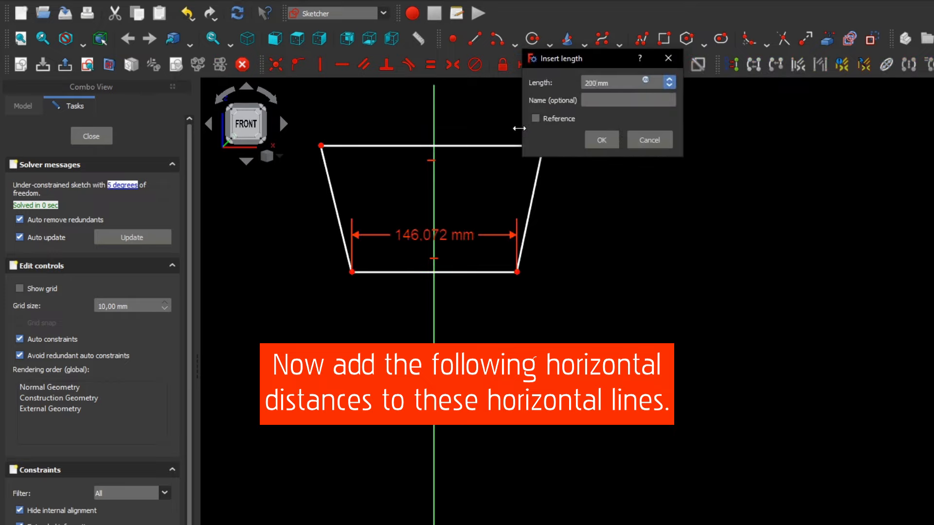
{"action": "key", "text": "Return"}
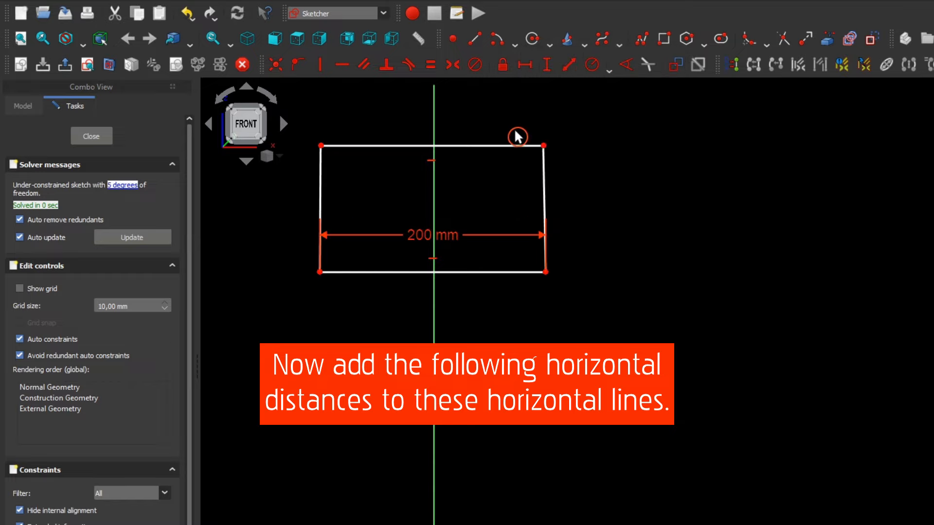
{"action": "left_click", "coordinate": [505, 146]}
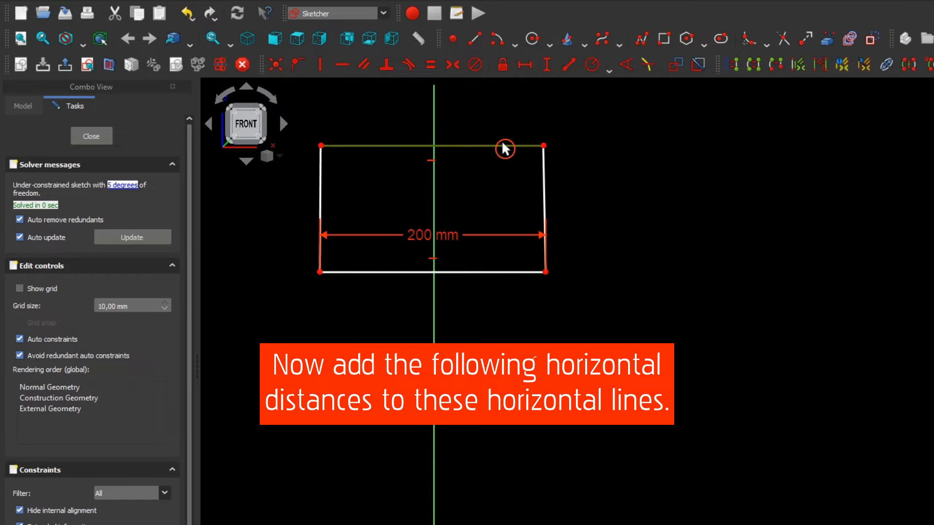
{"action": "left_click", "coordinate": [524, 66]}
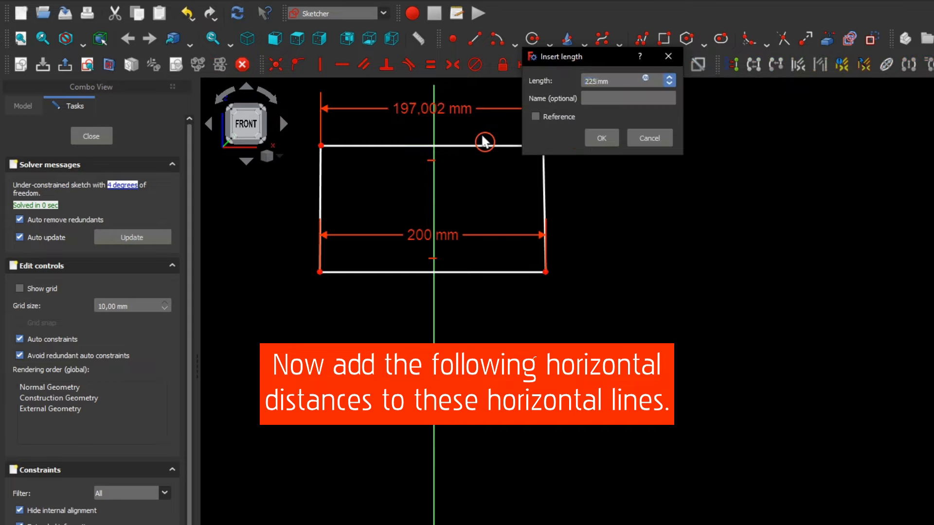
{"action": "key", "text": "Return"}
Step: Constrain the vertical distance from the lower-left vertex to the horizontal axis to 250 mm
{"action": "middle_click_drag", "start_coordinate": [479, 177], "coordinate": [523, 236]}
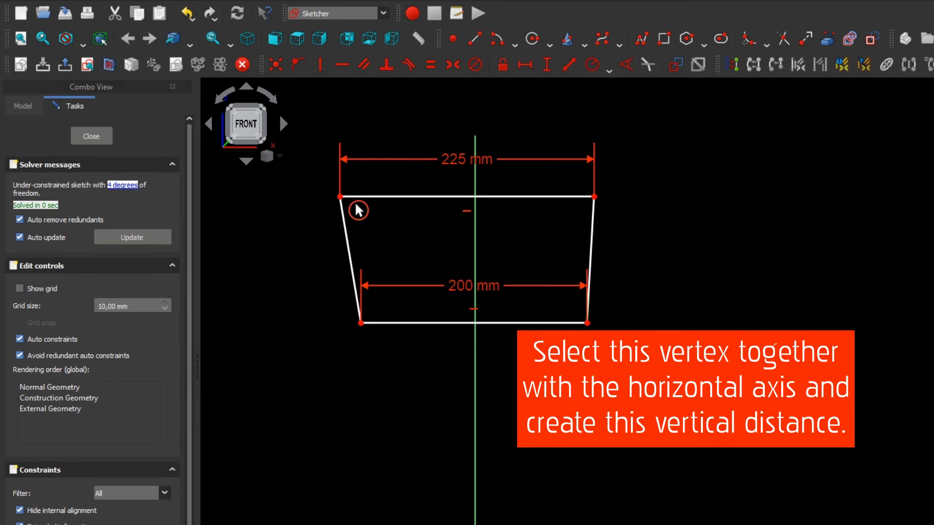
{"action": "left_click", "coordinate": [361, 324]}
{"action": "middle_click_drag", "start_coordinate": [304, 523], "coordinate": [336, 442]}
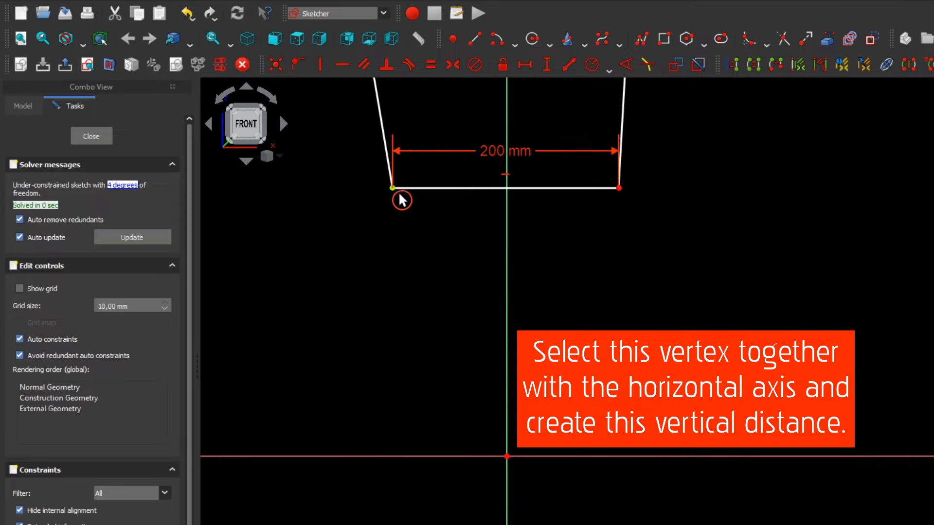
{"action": "left_click", "coordinate": [377, 460]}
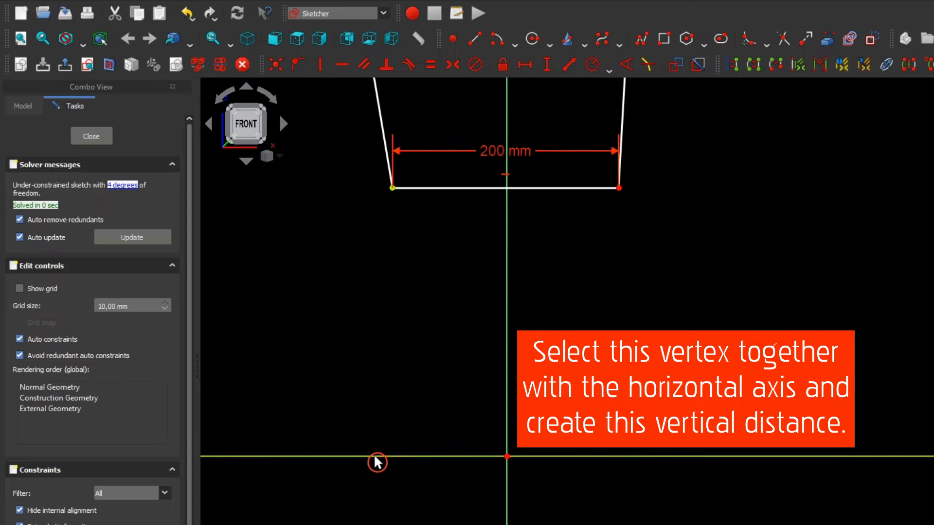
{"action": "left_click", "coordinate": [547, 65]}
{"action": "type", "text": "250"}
{"action": "key", "text": "Return"}
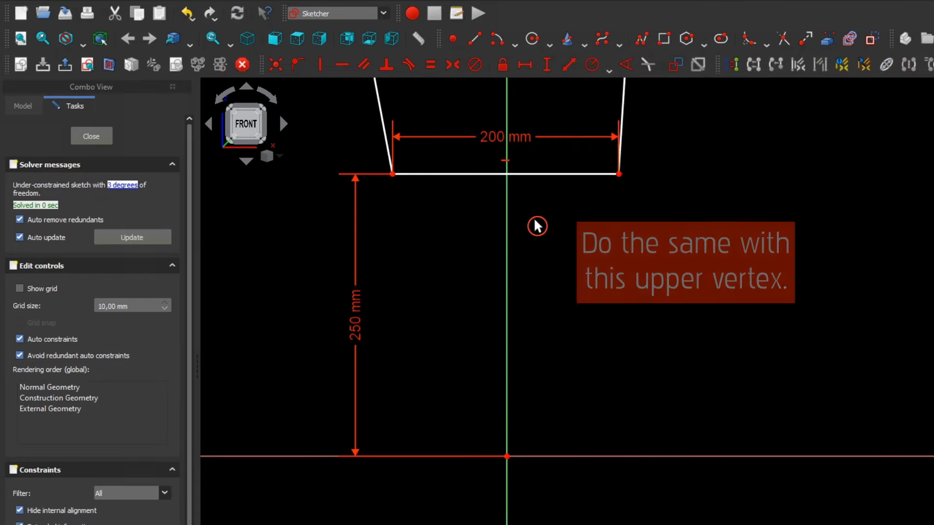
Step: Constrain the vertical distance from the upper-left vertex to the horizontal axis to 375 mm
{"action": "scroll", "coordinate": [539, 227], "scroll_direction": "down", "scroll_amount": 2}
{"action": "middle_click_drag", "start_coordinate": [540, 222], "coordinate": [471, 257]}
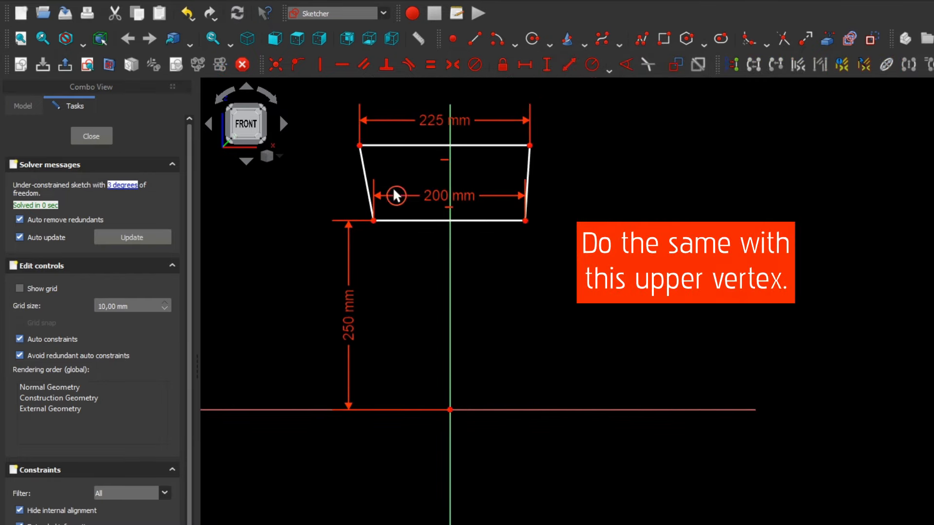
{"action": "left_click", "coordinate": [360, 146]}
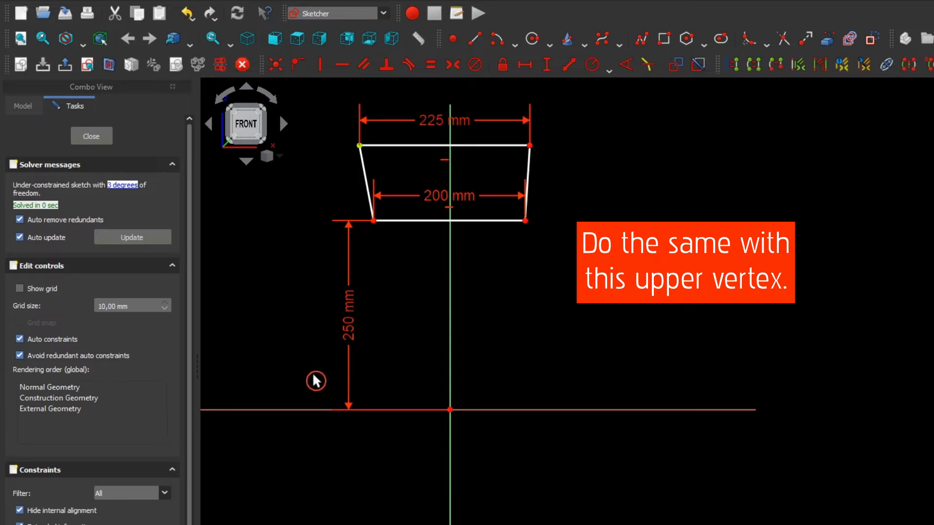
{"action": "left_click", "coordinate": [312, 411]}
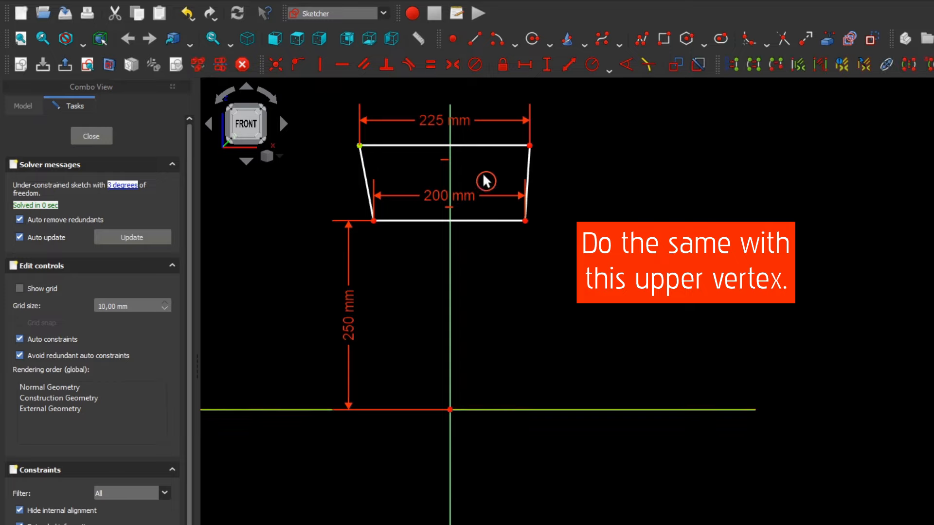
{"action": "left_click", "coordinate": [547, 65]}
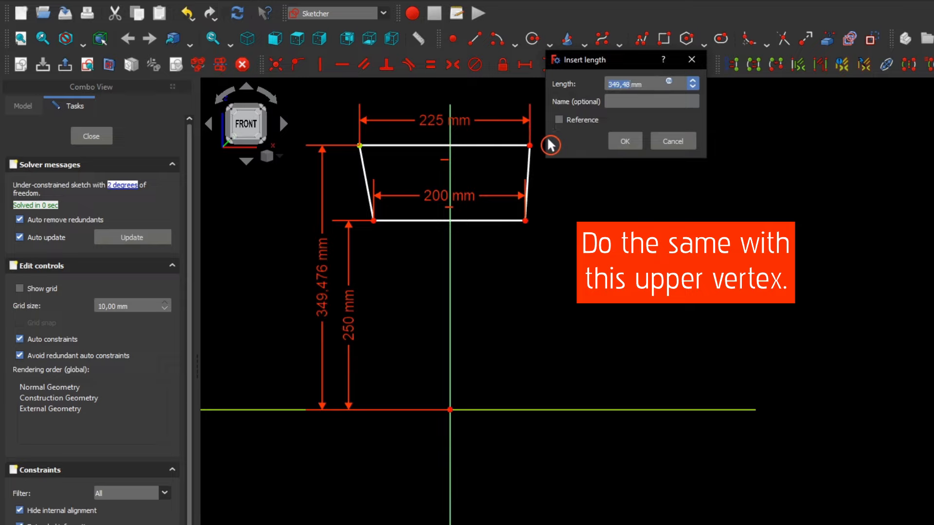
{"action": "type", "text": "375"}
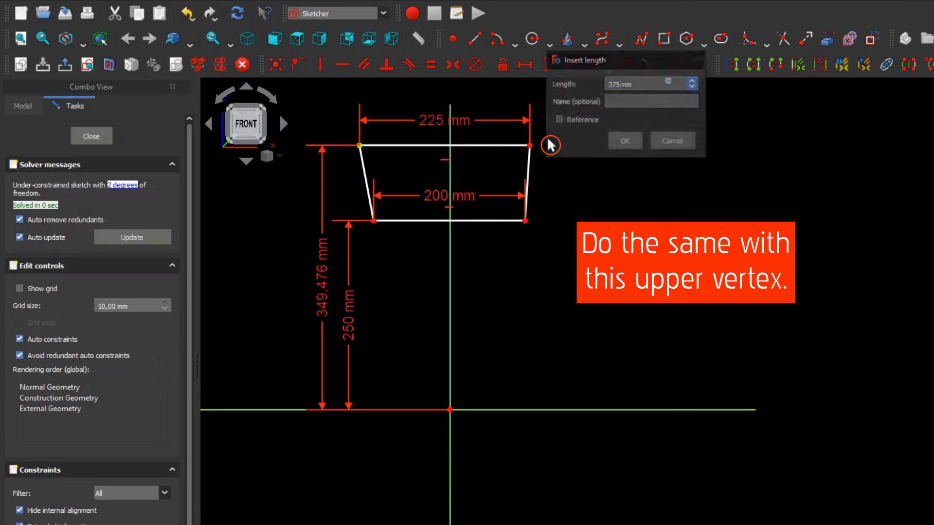
{"action": "key", "text": "Return"}
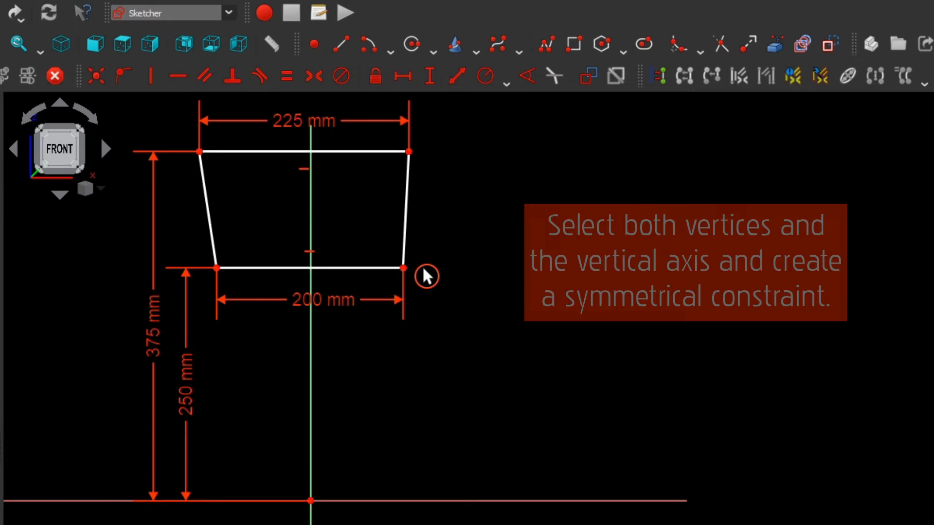
Step: Make the two lower vertices symmetric about the vertical axis
{"action": "left_click", "coordinate": [404, 268]}
{"action": "left_click", "coordinate": [216, 267]}
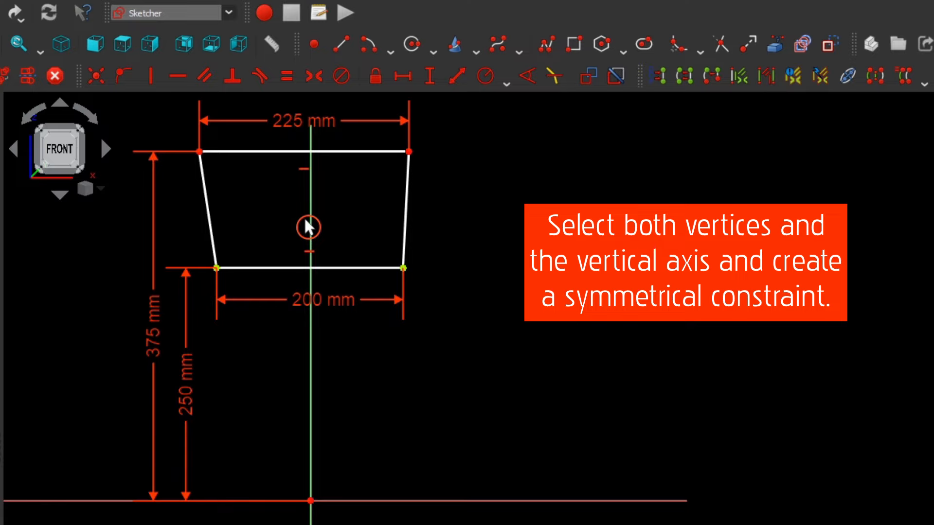
{"action": "left_click", "coordinate": [319, 82]}
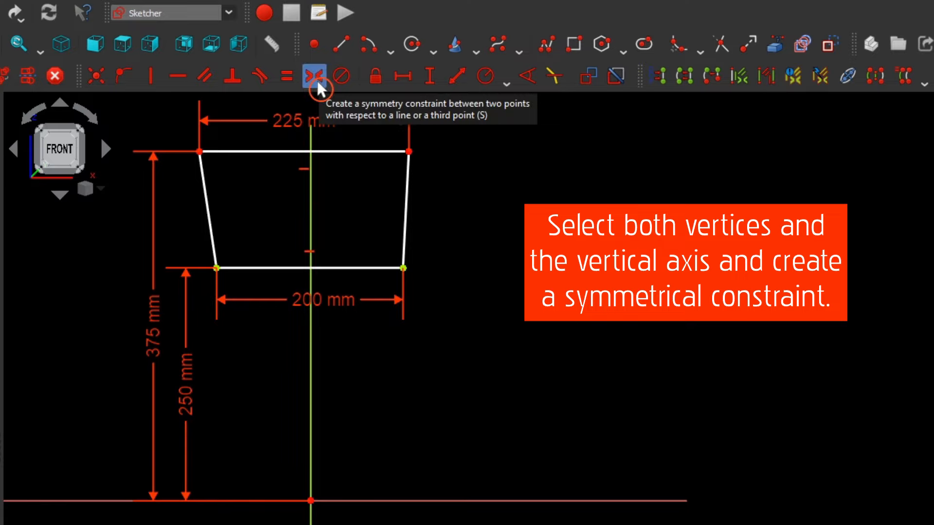
{"action": "left_click", "coordinate": [319, 83]}
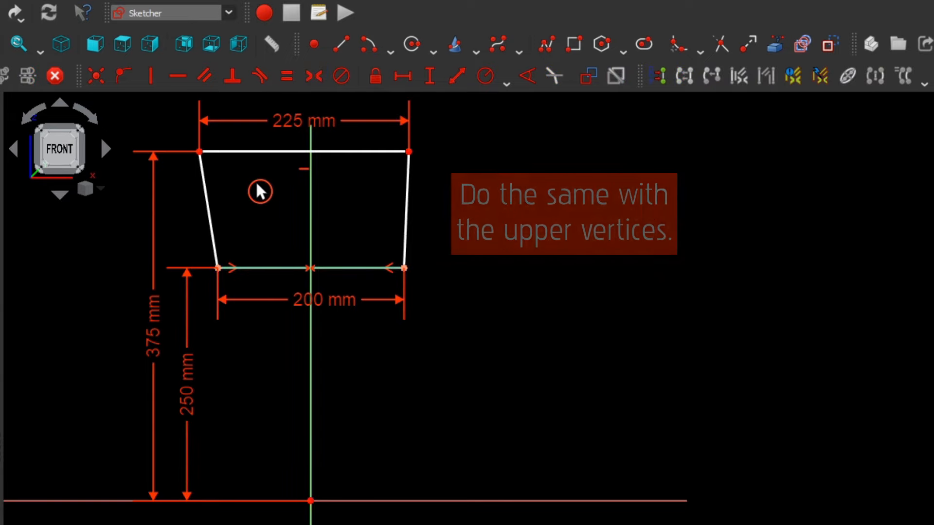
Step: Make the two upper vertices symmetric about the vertical axis
{"action": "left_click", "coordinate": [201, 153]}
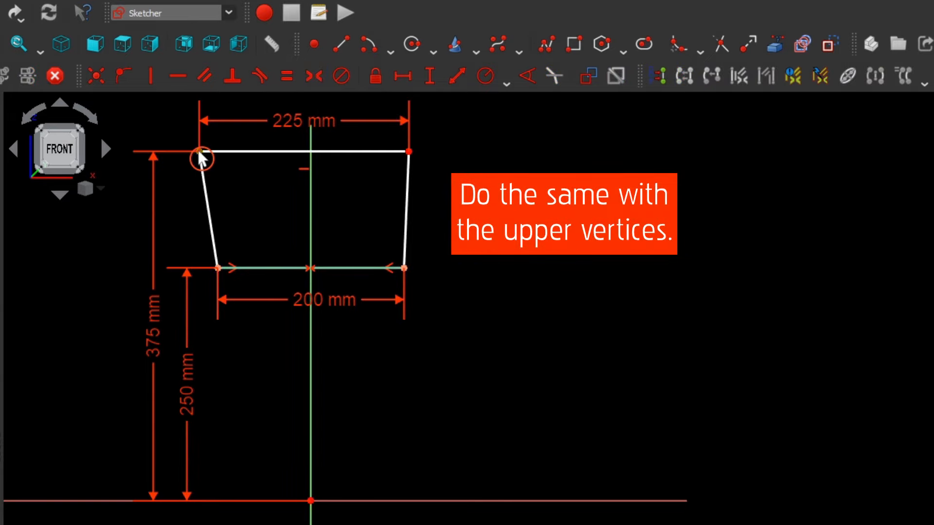
{"action": "left_click", "coordinate": [409, 152]}
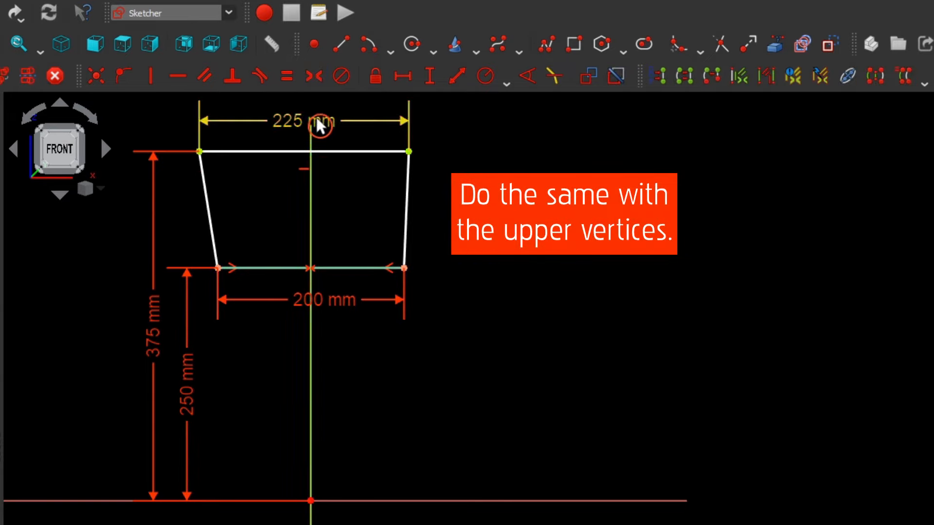
{"action": "left_click", "coordinate": [316, 78]}
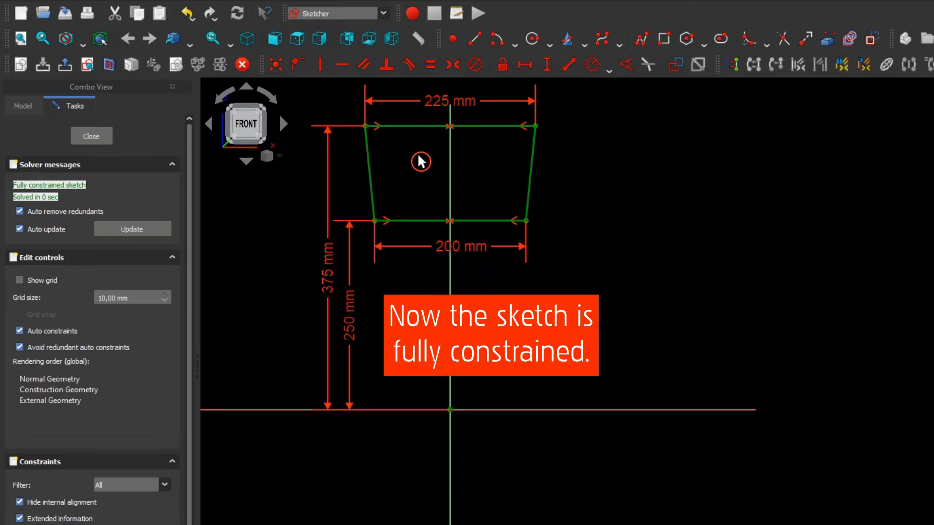
Step: Draw five separate circles of about 10 mm radius centred along the upper line, the middle one centred on the vertical axis
{"action": "scroll", "coordinate": [415, 258], "scroll_direction": "up", "scroll_amount": 5}
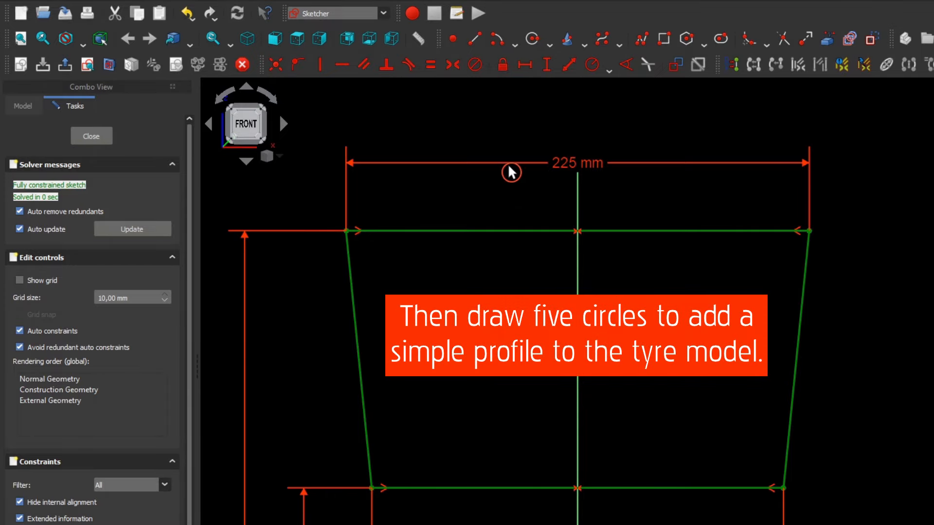
{"action": "left_click", "coordinate": [534, 40]}
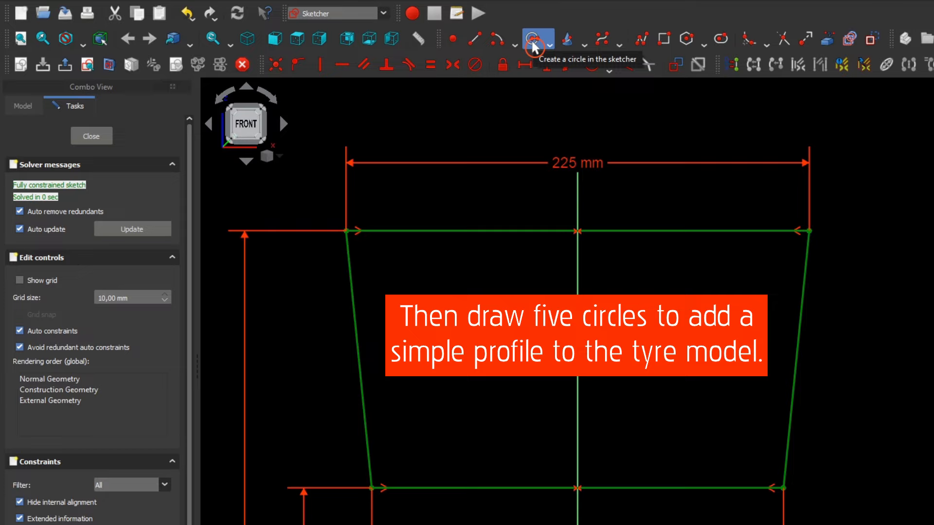
{"action": "left_click", "coordinate": [391, 231]}
{"action": "left_click", "coordinate": [403, 218]}
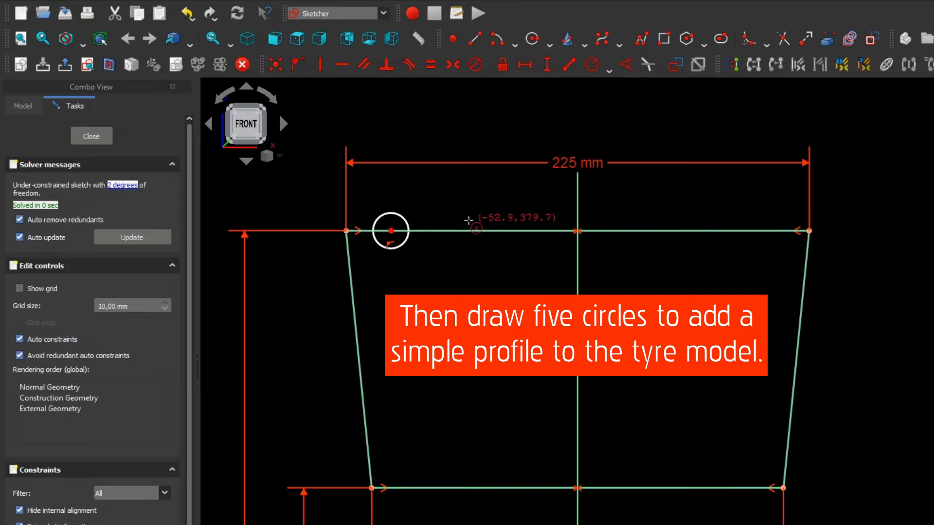
{"action": "left_click", "coordinate": [481, 231]}
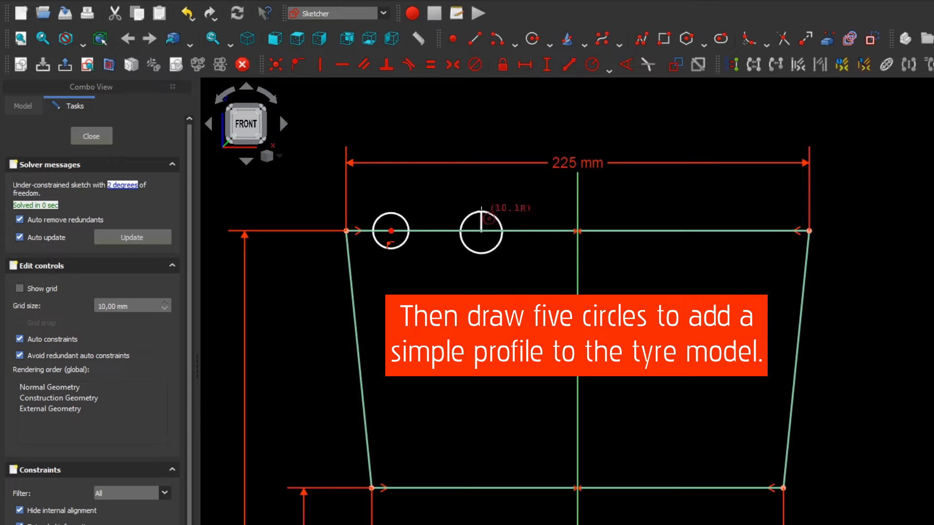
{"action": "left_click", "coordinate": [482, 209]}
{"action": "left_click", "coordinate": [577, 231]}
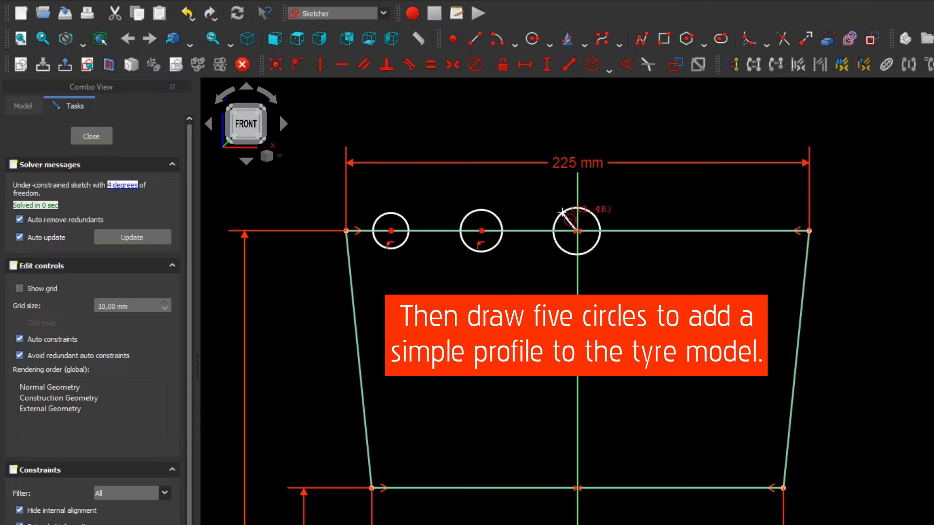
{"action": "left_click", "coordinate": [577, 207]}
{"action": "left_click", "coordinate": [669, 231]}
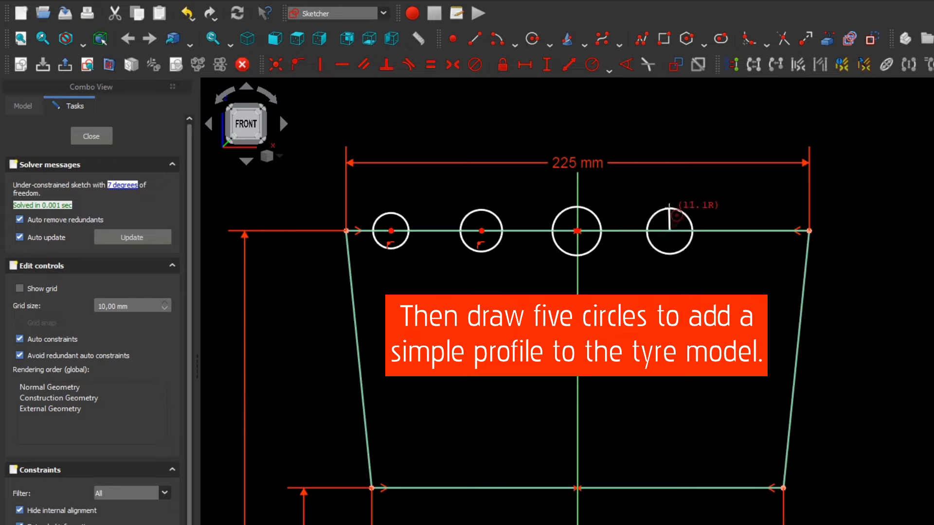
{"action": "left_click", "coordinate": [669, 207]}
{"action": "left_click", "coordinate": [746, 231]}
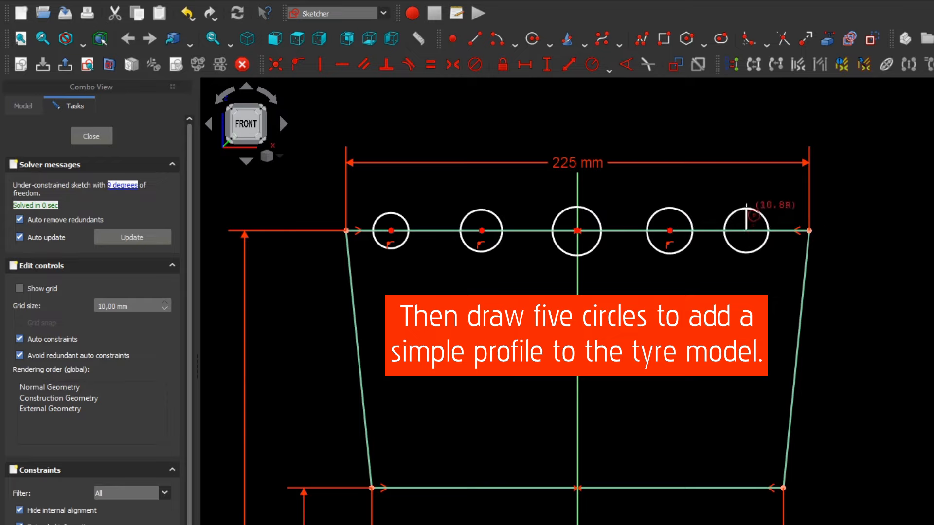
{"action": "left_click", "coordinate": [745, 208]}
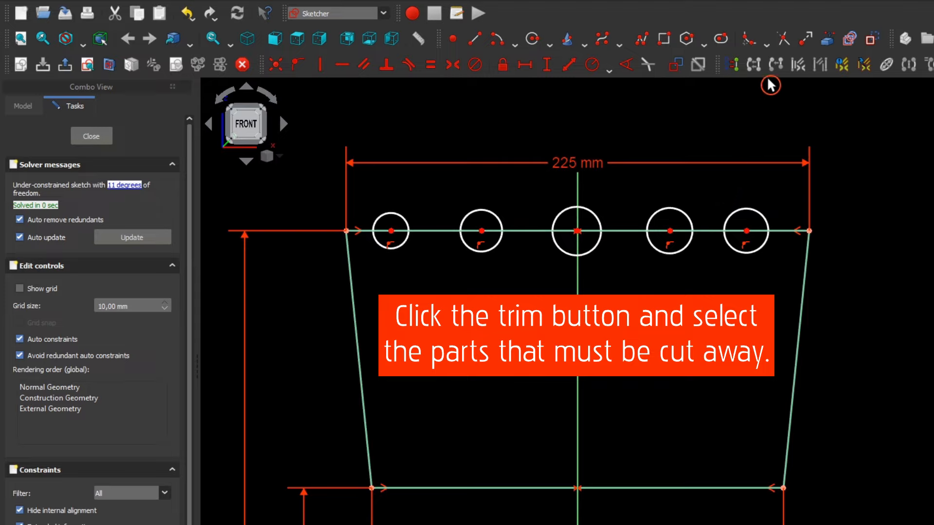
Step: Trim away the upper halves of all five circles above the horizontal line
{"action": "left_click", "coordinate": [781, 44]}
{"action": "left_click", "coordinate": [732, 212]}
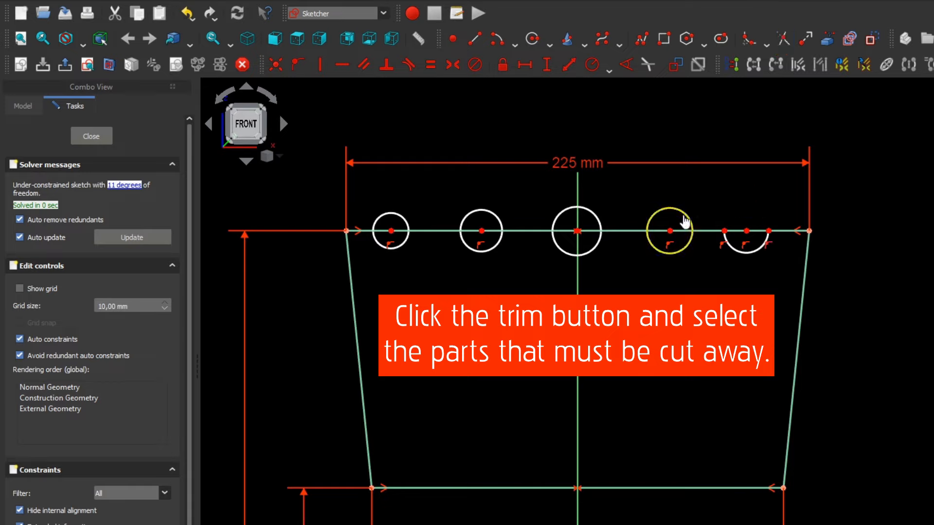
{"action": "left_click", "coordinate": [685, 214]}
{"action": "left_click", "coordinate": [593, 214]}
{"action": "left_click", "coordinate": [483, 221]}
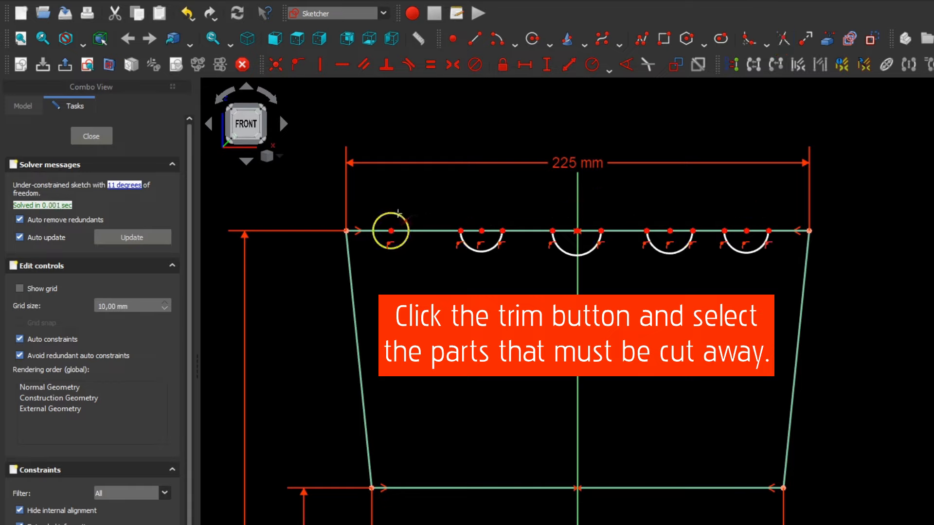
{"action": "left_click", "coordinate": [398, 224]}
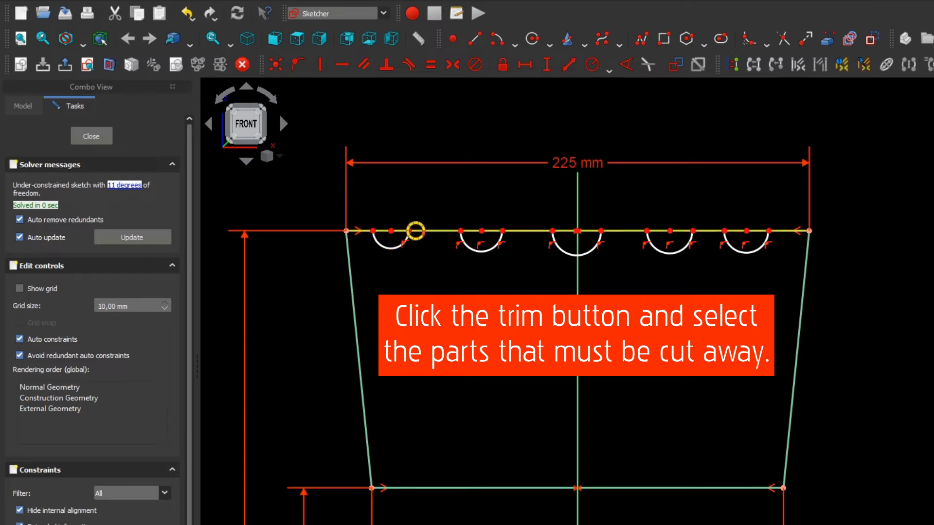
Step: Trim the upper line's segments that span the five semicircular arcs, leaving open grooves in the profile
{"action": "left_click", "coordinate": [397, 231]}
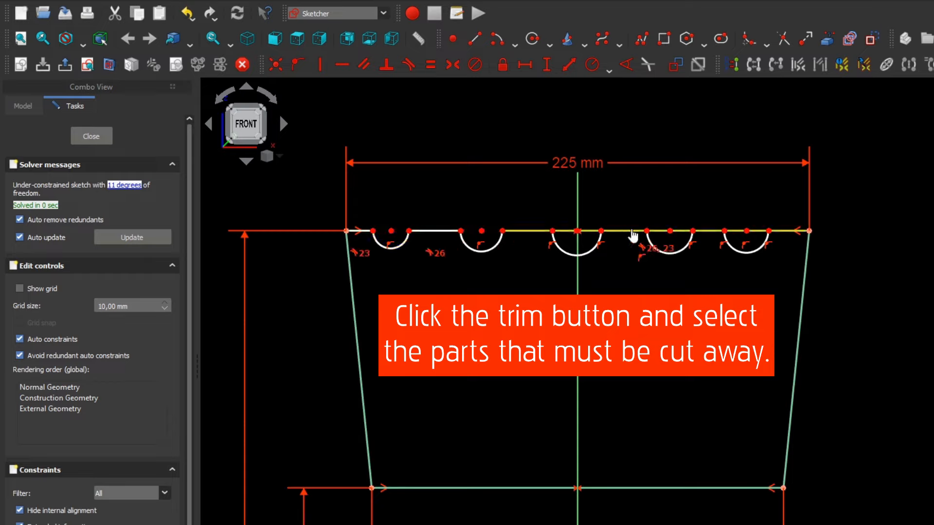
{"action": "left_click", "coordinate": [662, 231]}
{"action": "left_click", "coordinate": [737, 230]}
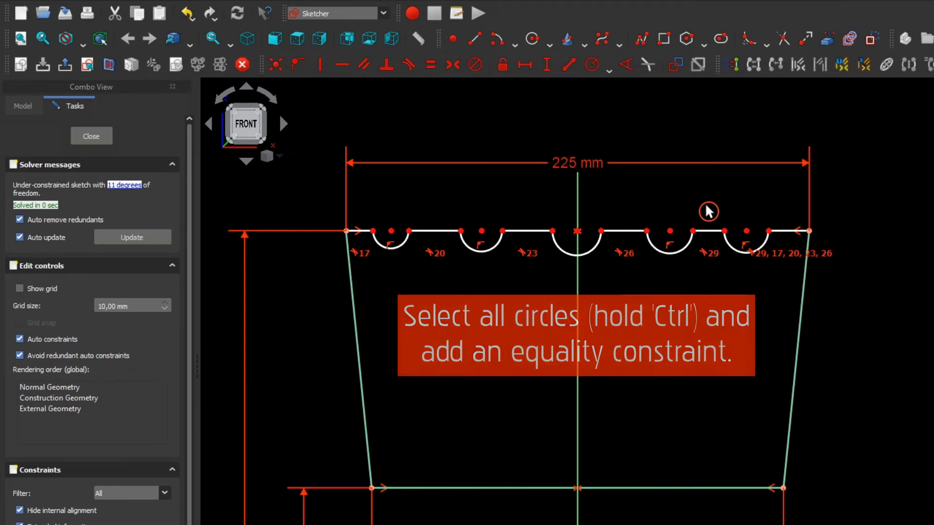
Step: Apply an equality constraint to all five groove arcs so they share the same radius
{"action": "left_click", "coordinate": [728, 243]}
{"action": "left_click", "coordinate": [662, 255], "text": "ctrl"}
{"action": "left_click", "coordinate": [592, 251], "text": "ctrl"}
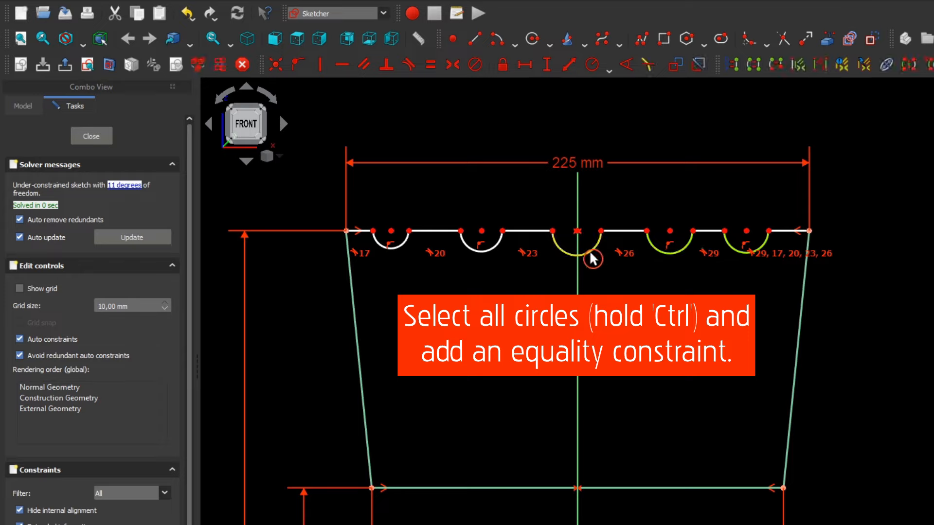
{"action": "left_click", "coordinate": [489, 254], "text": "ctrl"}
{"action": "left_click", "coordinate": [401, 247], "text": "ctrl"}
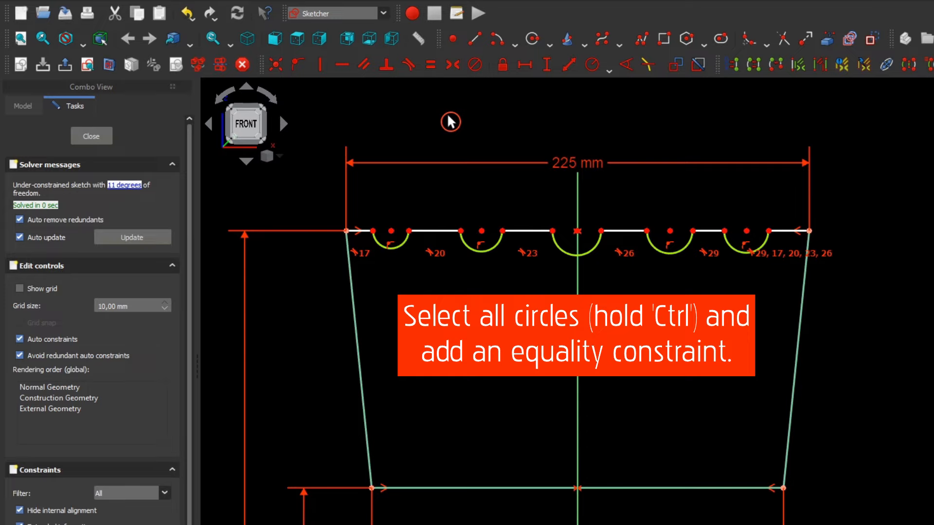
{"action": "left_click", "coordinate": [432, 69]}
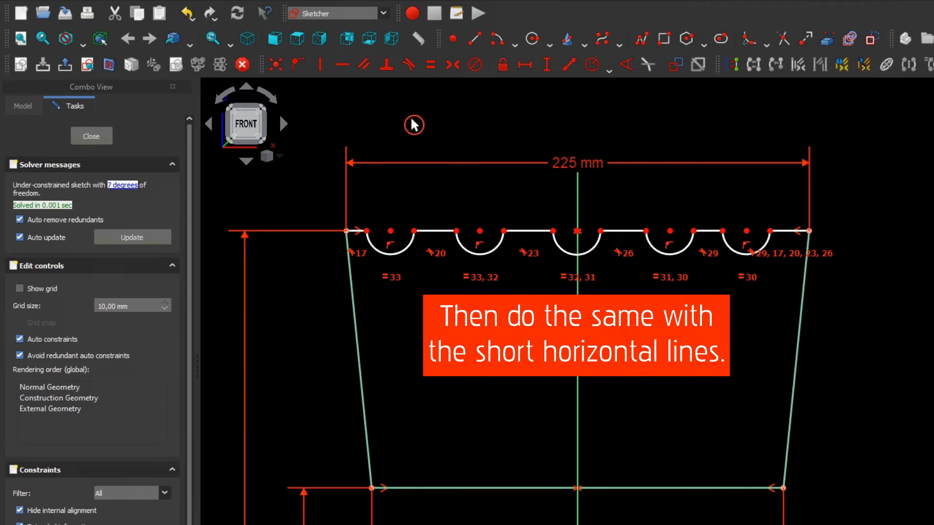
Step: Apply an equality constraint to the six short horizontal lines between and beside the groove arcs
{"action": "left_click", "coordinate": [357, 232]}
{"action": "left_click", "coordinate": [433, 232]}
{"action": "left_click", "coordinate": [529, 232]}
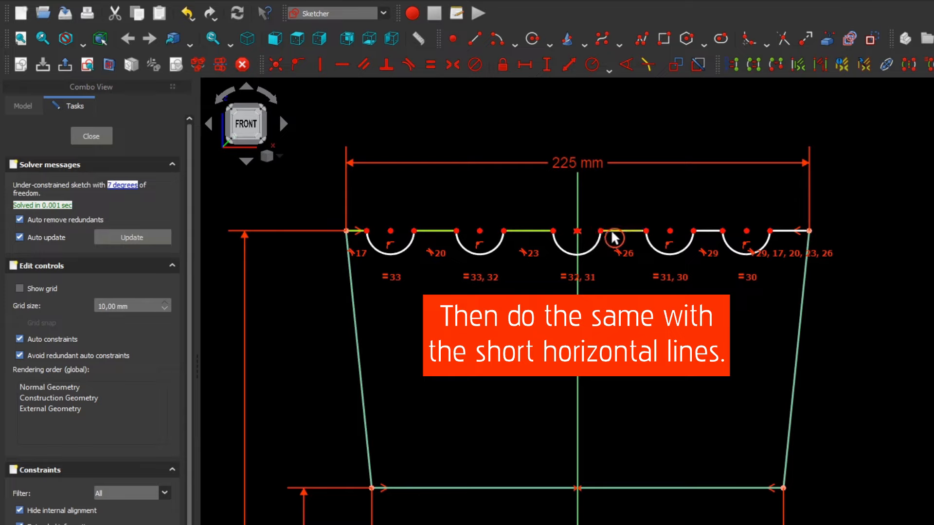
{"action": "left_click", "coordinate": [622, 232]}
{"action": "left_click", "coordinate": [704, 232]}
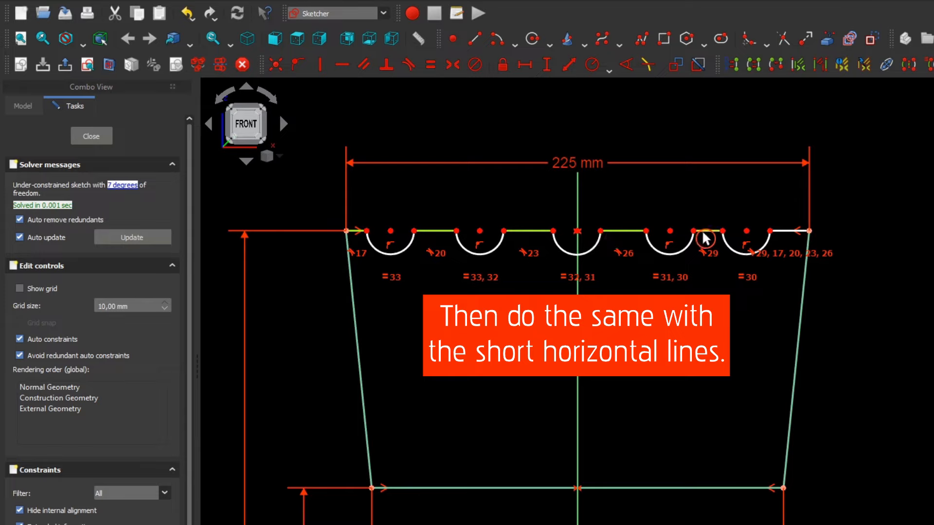
{"action": "left_click", "coordinate": [777, 233]}
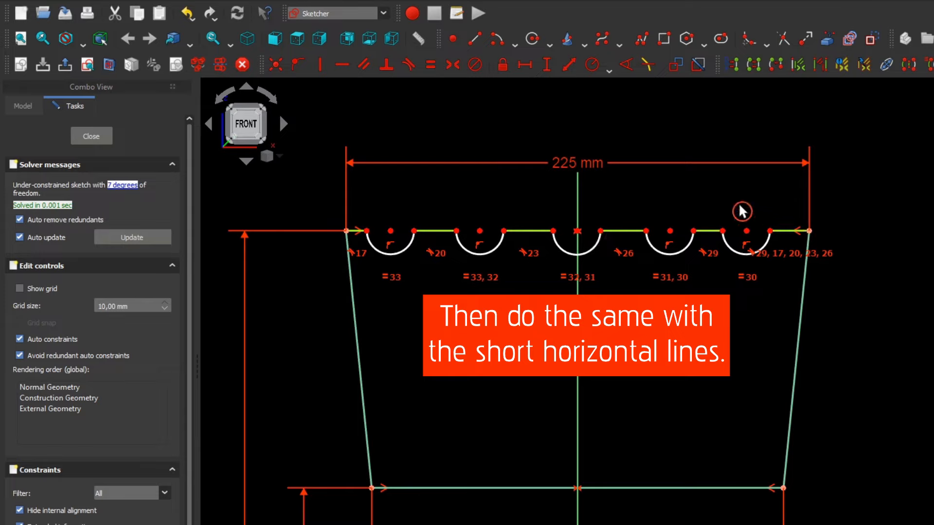
{"action": "left_click", "coordinate": [431, 65]}
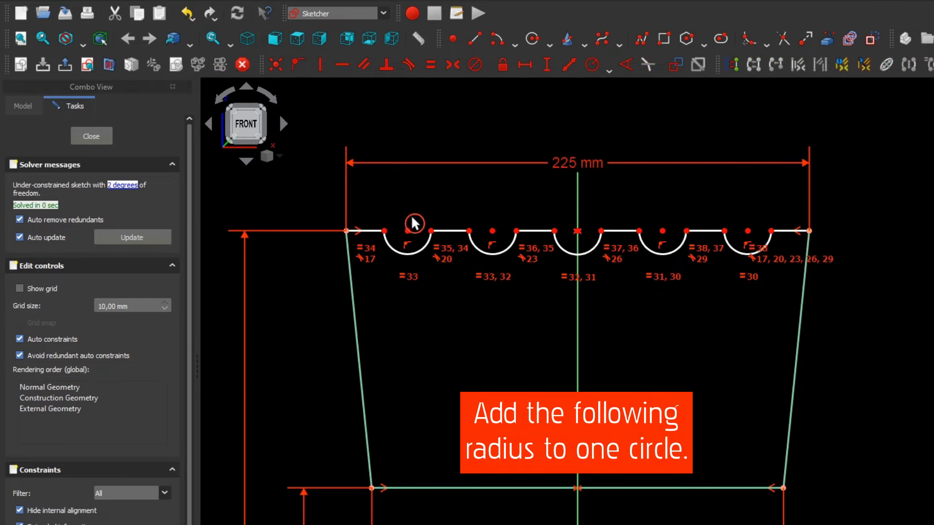
Step: Constrain the radius of the leftmost groove arc to 10 mm
{"action": "left_click", "coordinate": [424, 253]}
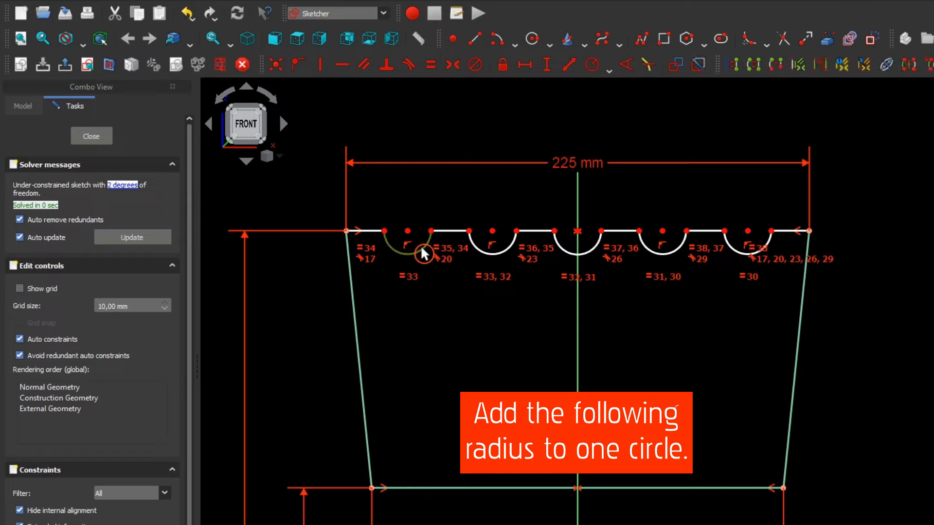
{"action": "left_click", "coordinate": [591, 71]}
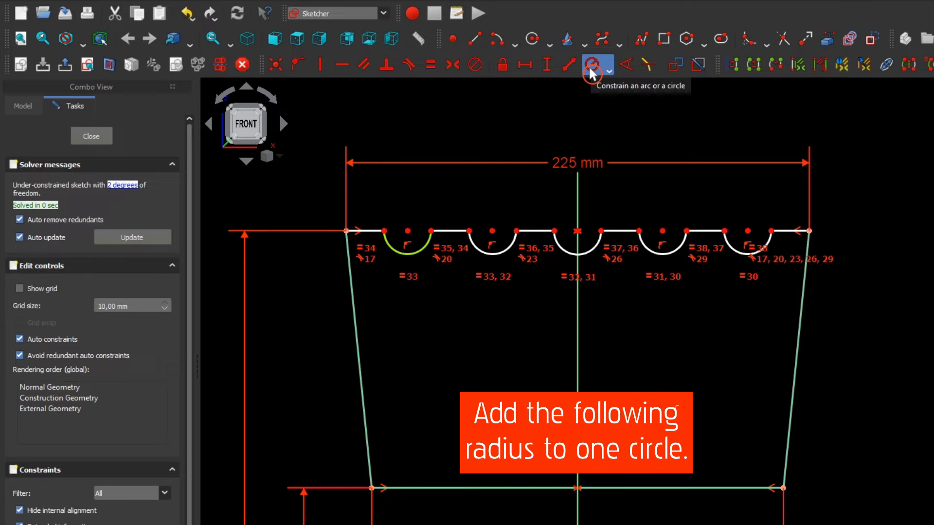
{"action": "left_click", "coordinate": [591, 72]}
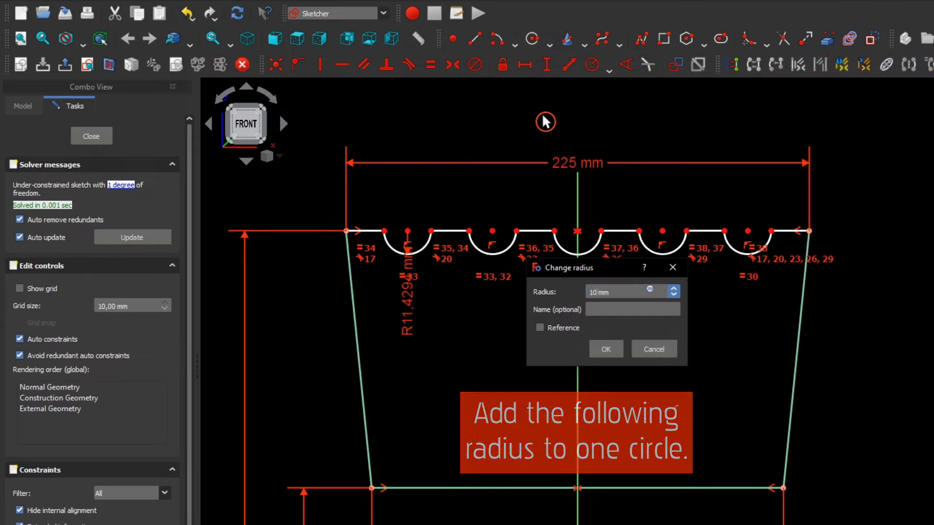
{"action": "key", "text": "Return"}
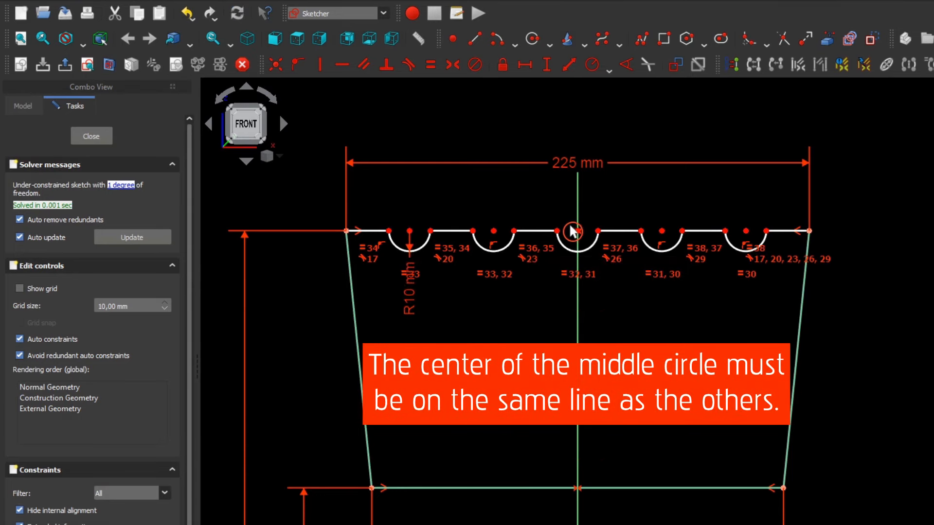
Step: Pull the middle arc's centre off the upper line, then constrain it horizontally to that arc's left endpoint
{"action": "left_click_drag", "start_coordinate": [576, 232], "coordinate": [555, 218]}
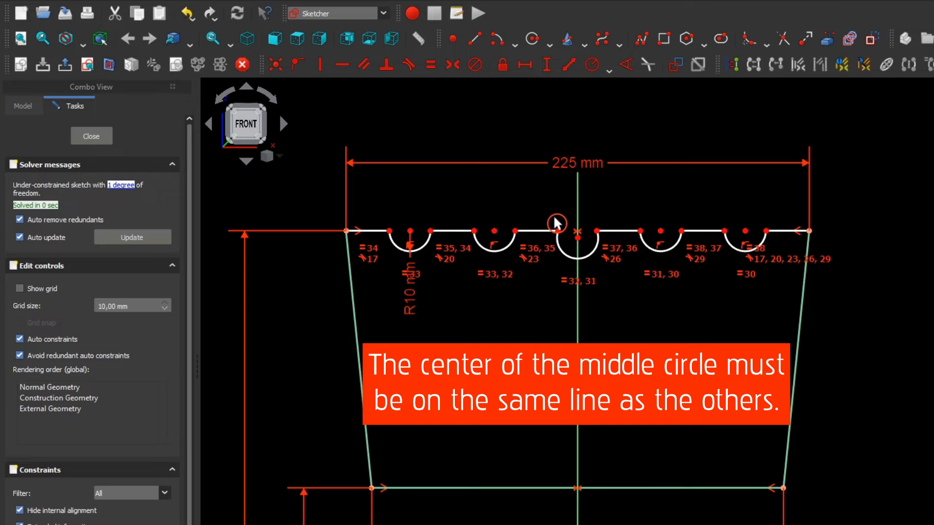
{"action": "scroll", "coordinate": [559, 226], "scroll_direction": "up", "scroll_amount": 4}
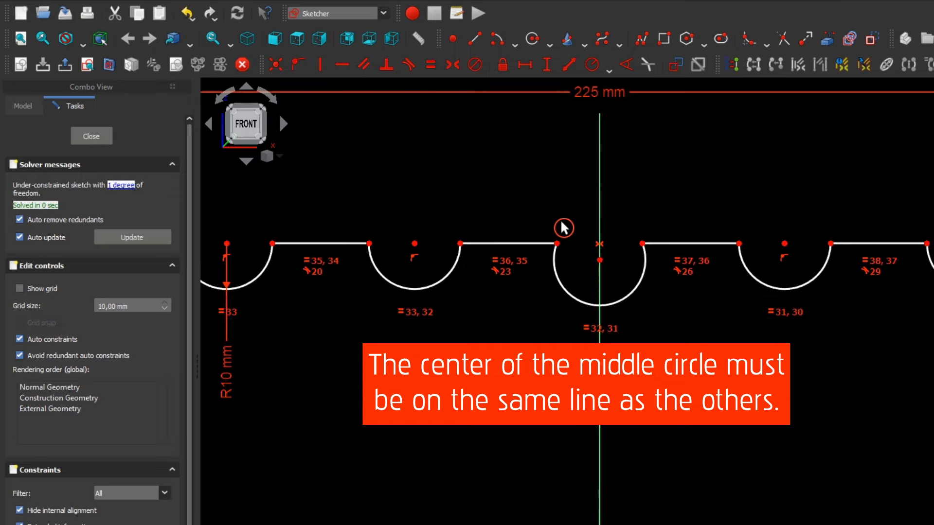
{"action": "left_click", "coordinate": [599, 260]}
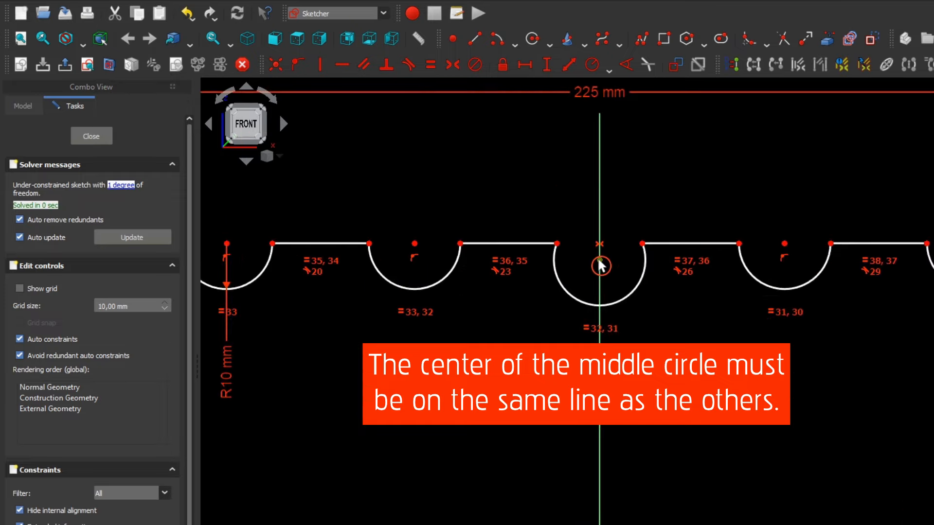
{"action": "left_click", "coordinate": [558, 245]}
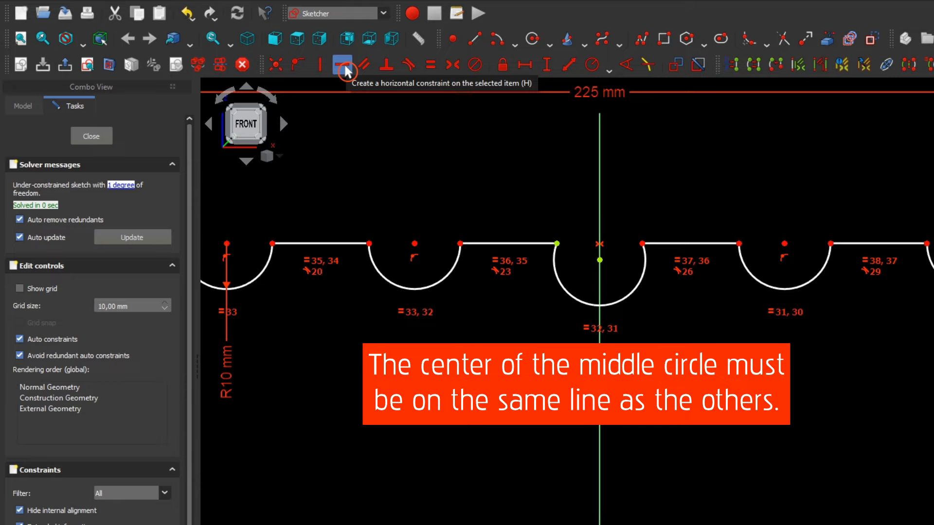
{"action": "left_click", "coordinate": [345, 70]}
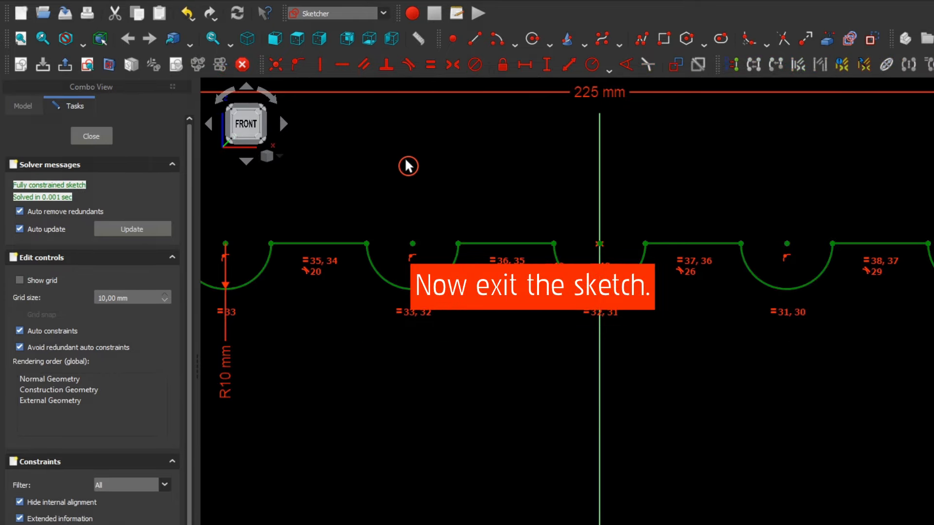
Step: Close the finished sketch and deselect it in the model
{"action": "scroll", "coordinate": [407, 166], "scroll_direction": "down", "scroll_amount": 5}
{"action": "scroll", "coordinate": [402, 175], "scroll_direction": "down", "scroll_amount": 2}
{"action": "middle_click_drag", "start_coordinate": [416, 167], "coordinate": [475, 152]}
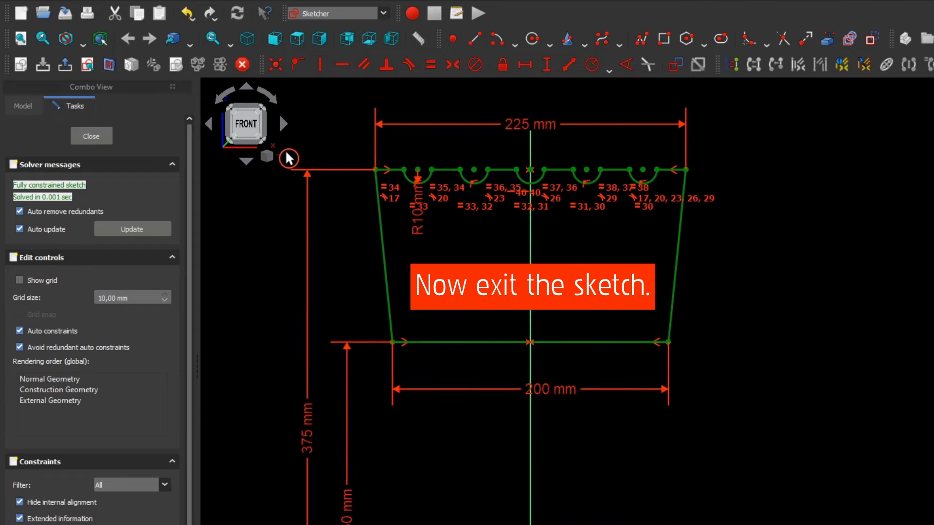
{"action": "left_click", "coordinate": [101, 138]}
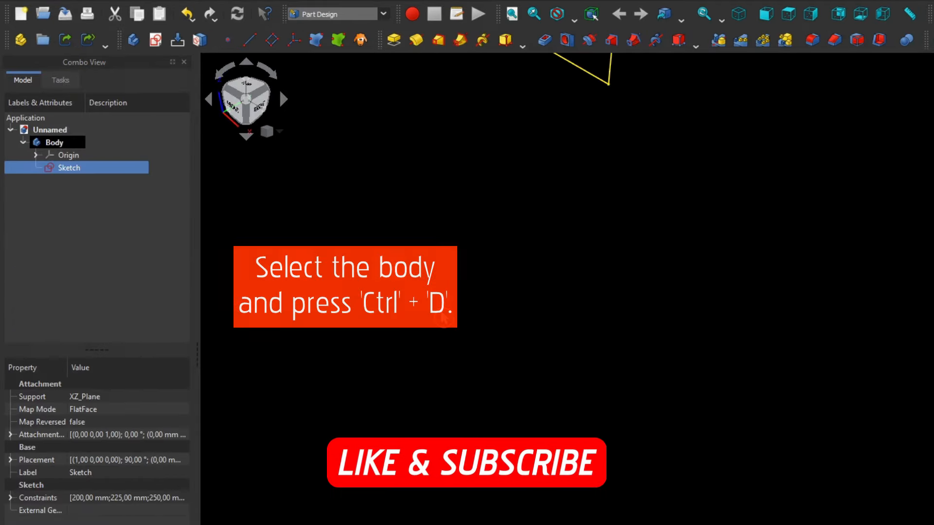
{"action": "left_click", "coordinate": [489, 345]}
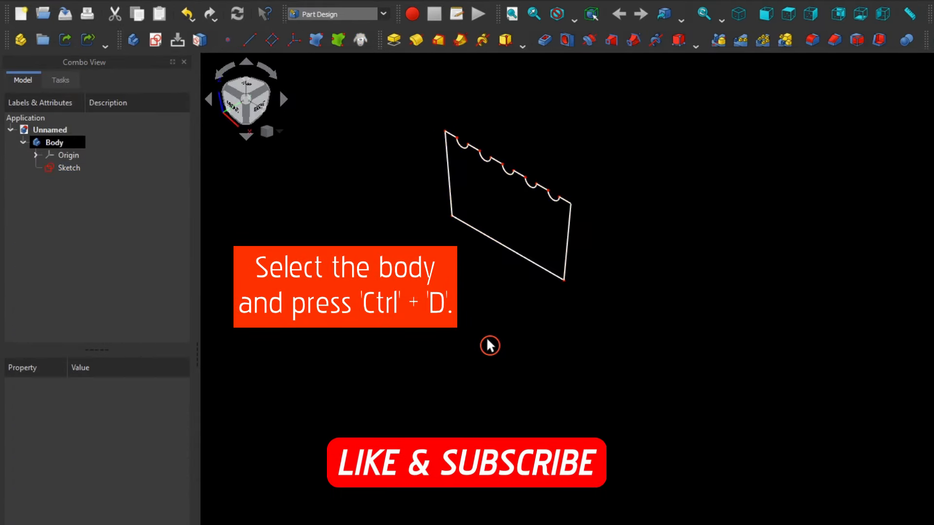
Step: Set the body's shape colour to #292929 in its display properties
{"action": "left_click", "coordinate": [58, 145]}
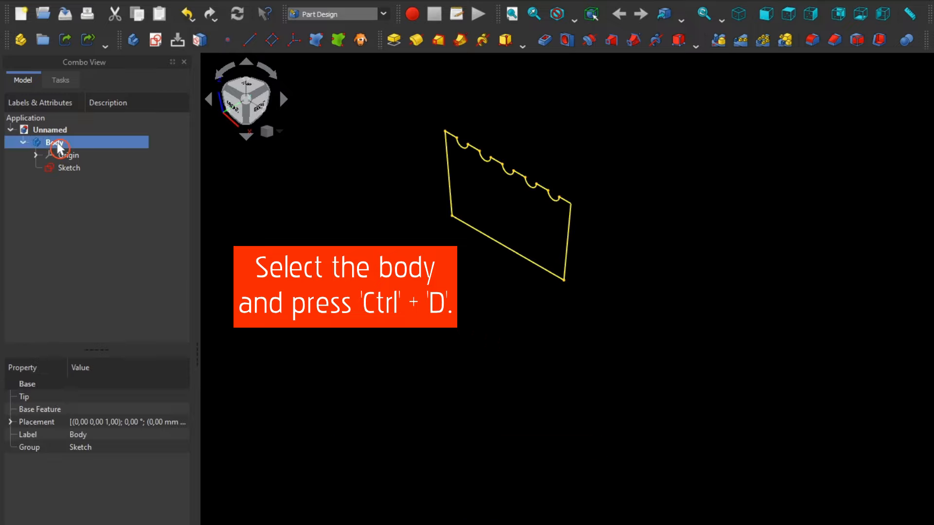
{"action": "key", "text": "ctrl+d"}
{"action": "left_click", "coordinate": [135, 242]}
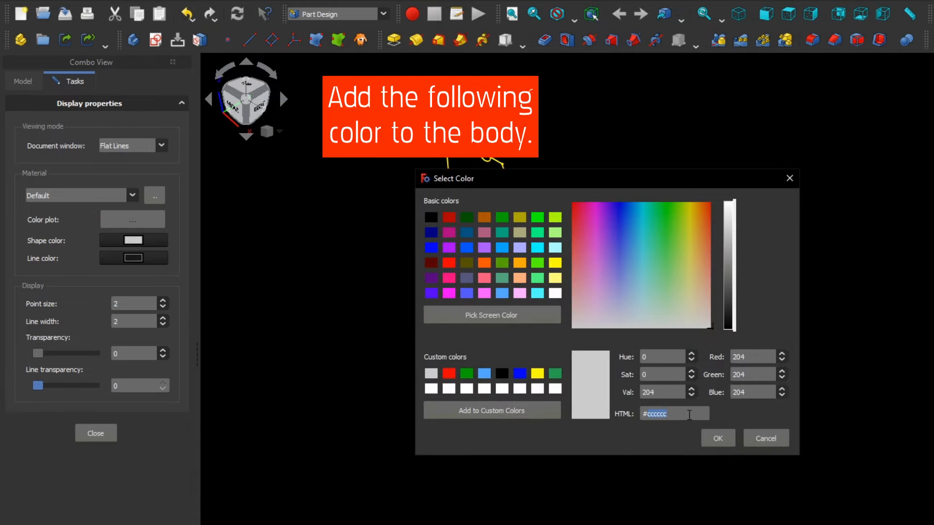
{"action": "left_click", "coordinate": [689, 415]}
{"action": "type", "text": "292929"}
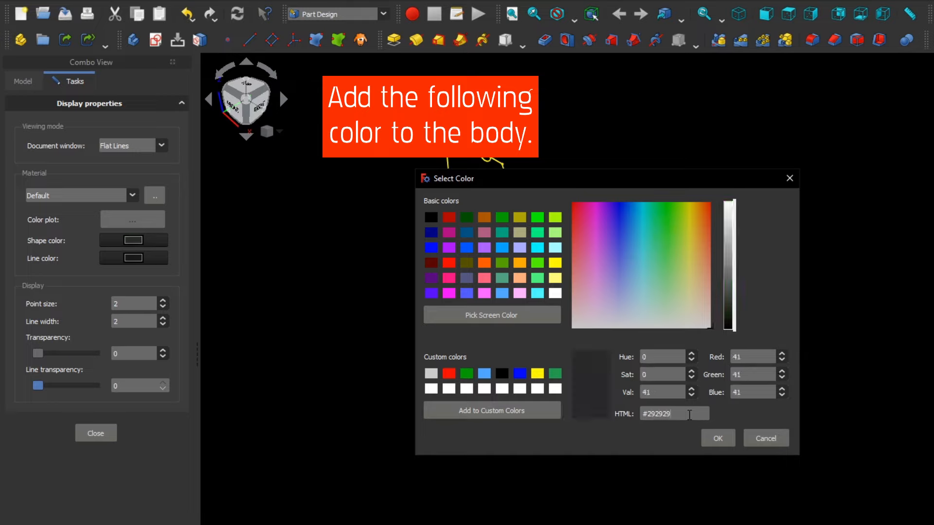
{"action": "left_click", "coordinate": [717, 440]}
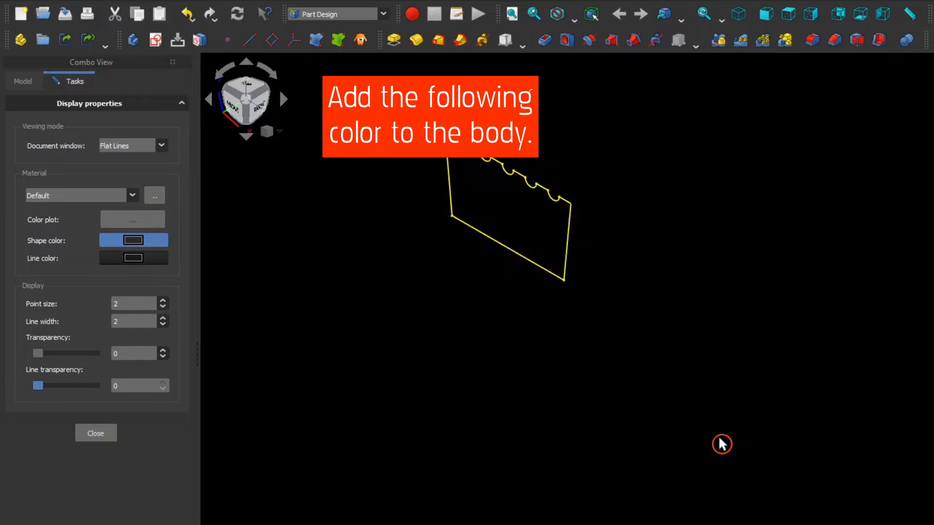
{"action": "left_click", "coordinate": [99, 433]}
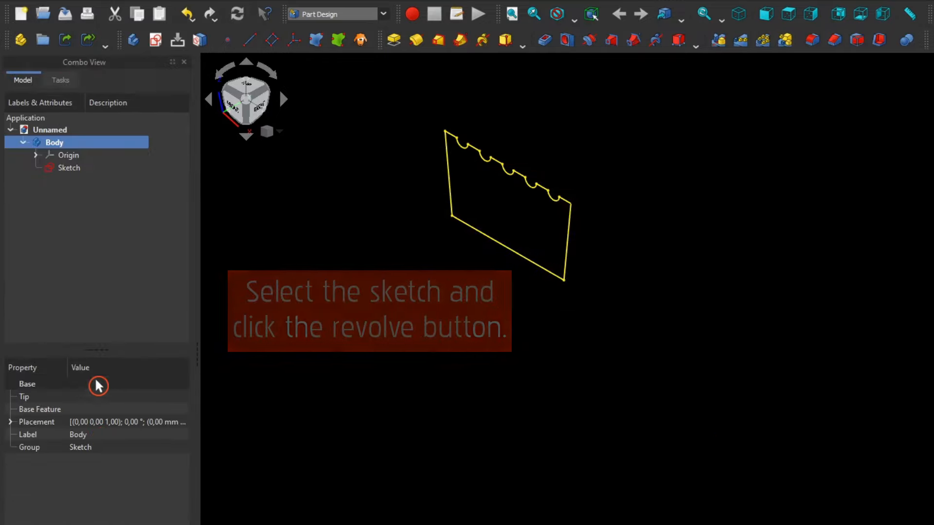
Step: Revolve the tyre profile sketch 360° around the horizontal sketch axis
{"action": "left_click", "coordinate": [68, 169]}
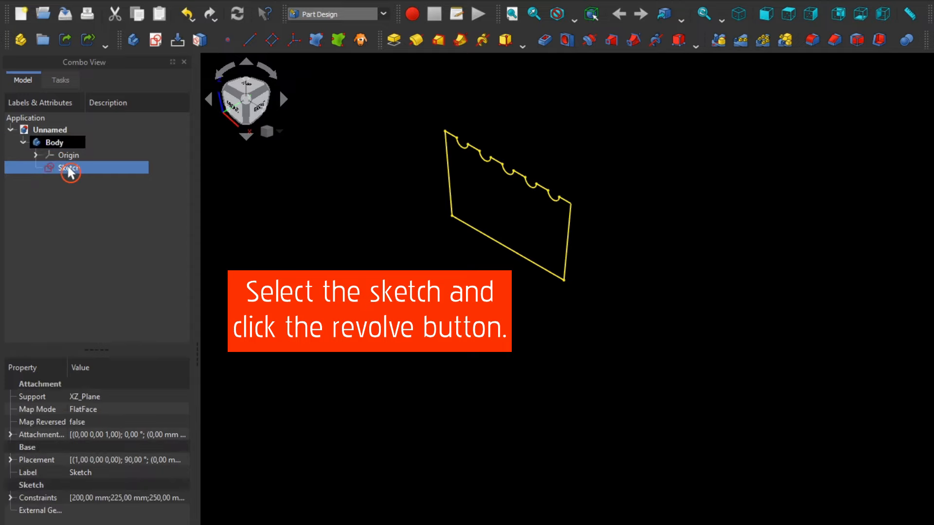
{"action": "left_click", "coordinate": [416, 44]}
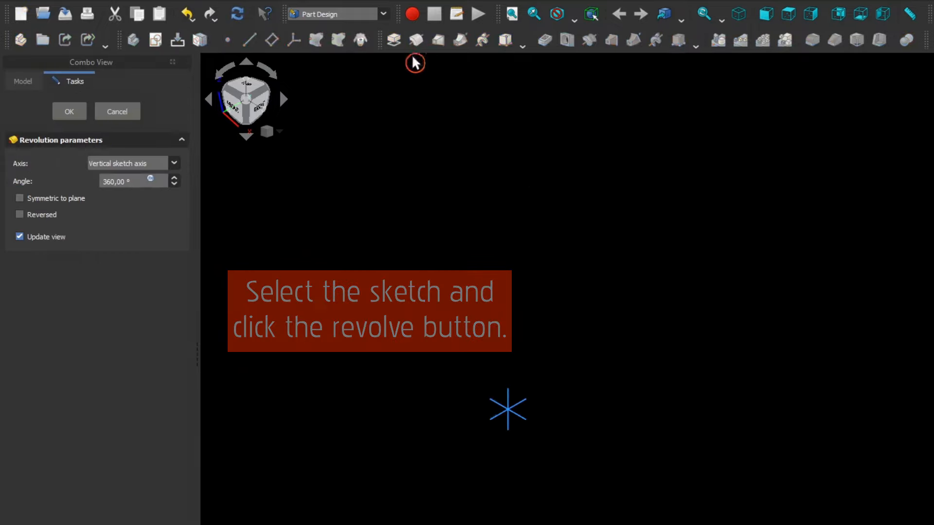
{"action": "left_click", "coordinate": [174, 163]}
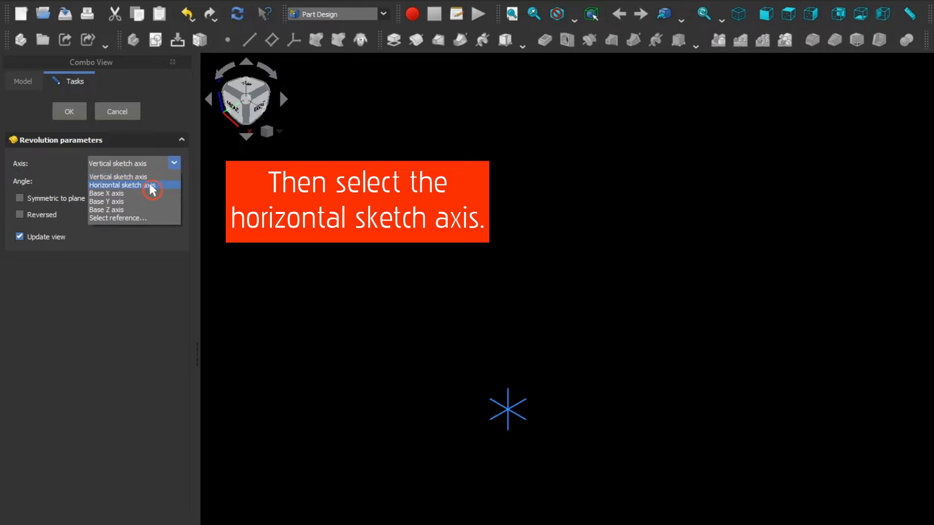
{"action": "left_click", "coordinate": [155, 185]}
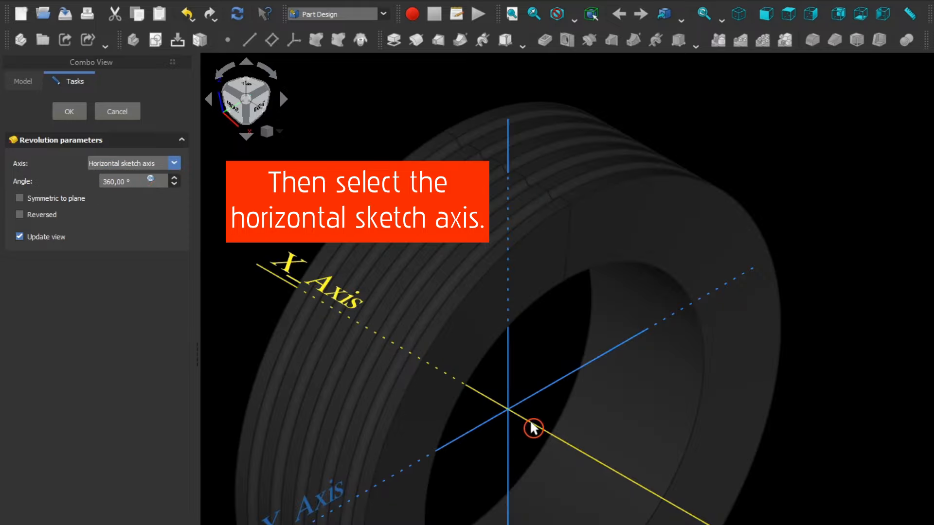
{"action": "scroll", "coordinate": [532, 428], "scroll_direction": "down", "scroll_amount": 3}
{"action": "middle_click_drag", "start_coordinate": [532, 428], "coordinate": [485, 301]}
{"action": "scroll", "coordinate": [485, 300], "scroll_direction": "up", "scroll_amount": 1}
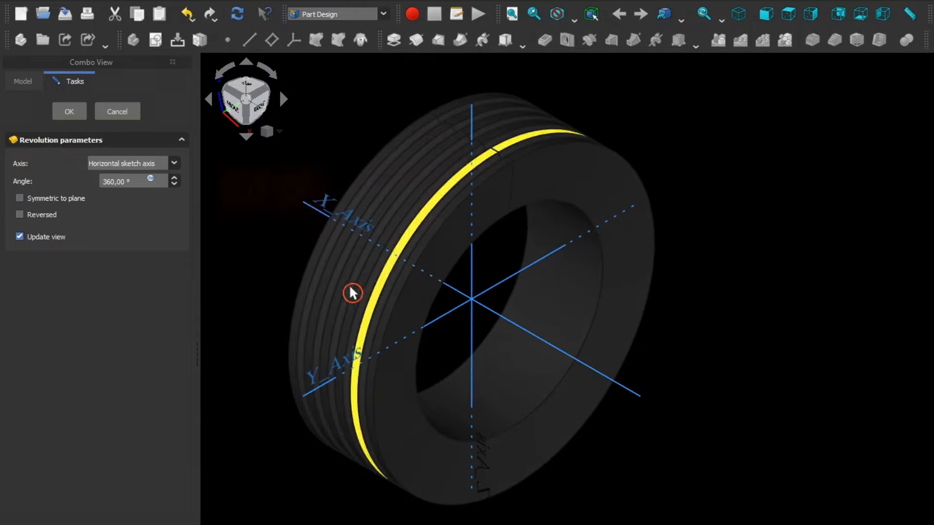
{"action": "left_click", "coordinate": [70, 112]}
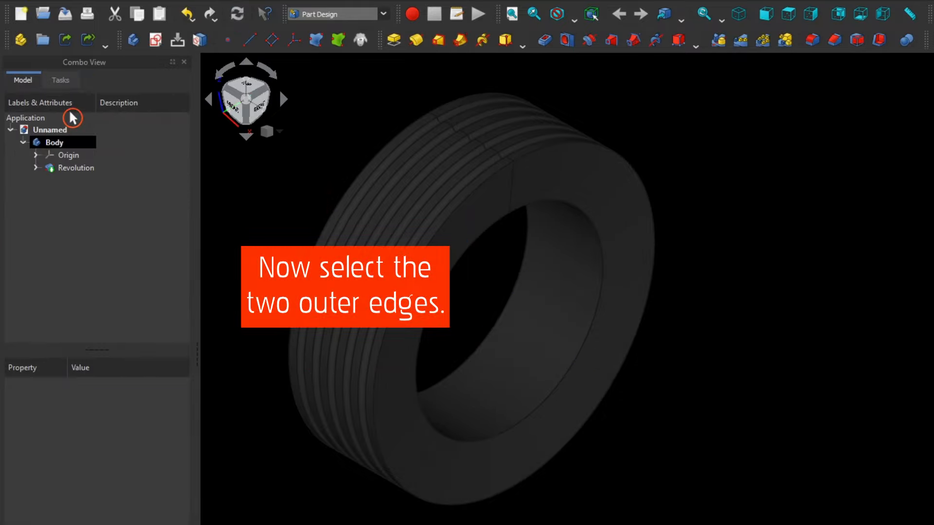
Step: Chamfer the two outer circular edges of the tyre with an equal distance of 15 mm
{"action": "left_click", "coordinate": [330, 217]}
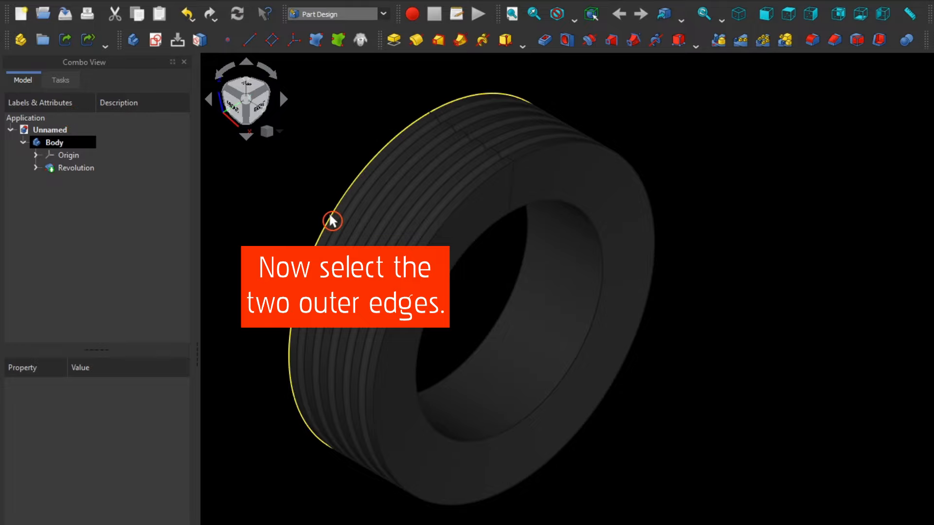
{"action": "left_click", "coordinate": [437, 210], "text": "ctrl"}
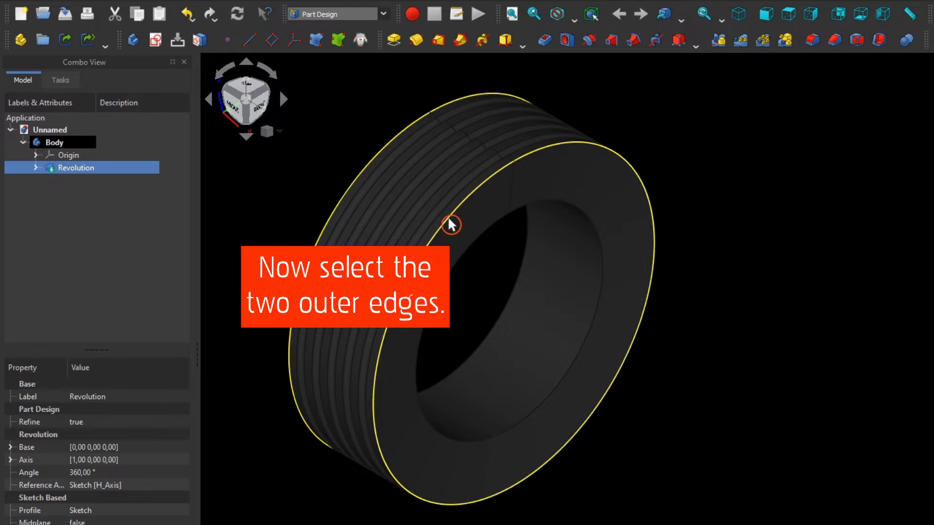
{"action": "left_click", "coordinate": [453, 222], "text": "ctrl"}
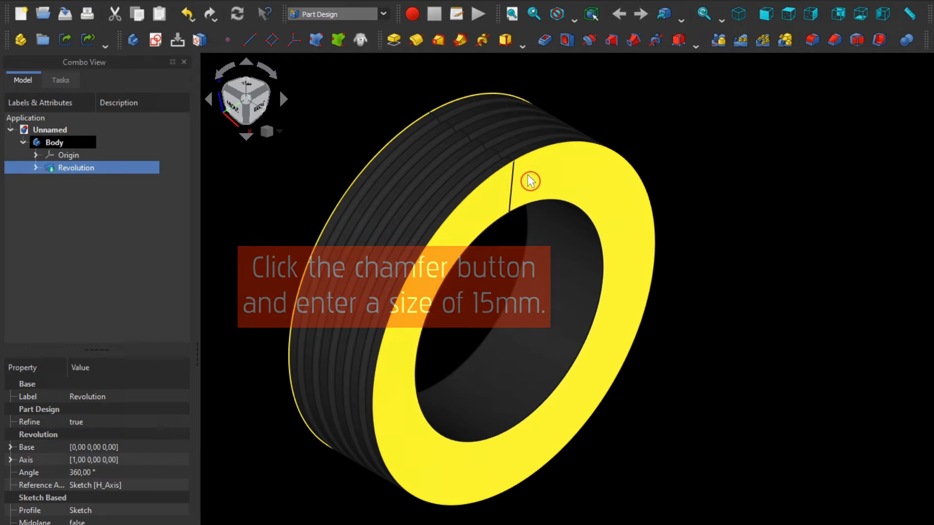
{"action": "left_click", "coordinate": [835, 41]}
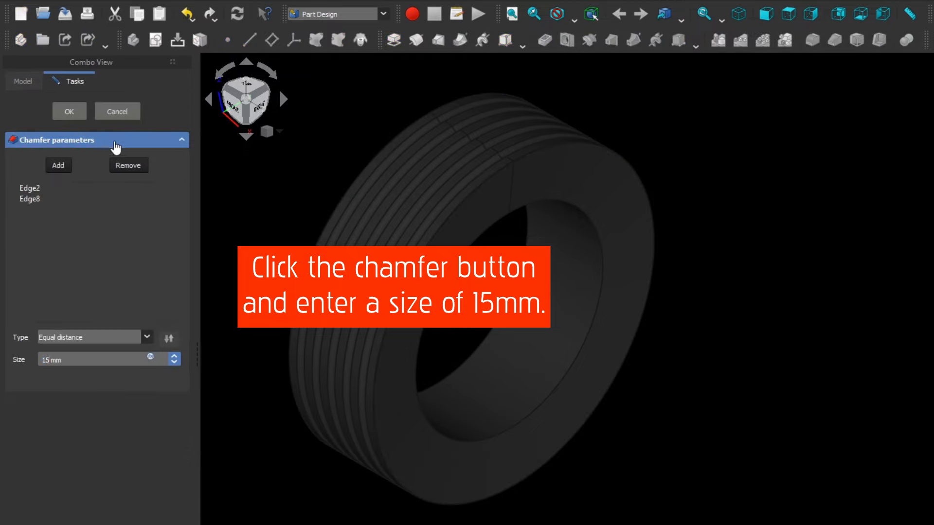
{"action": "left_click", "coordinate": [69, 116]}
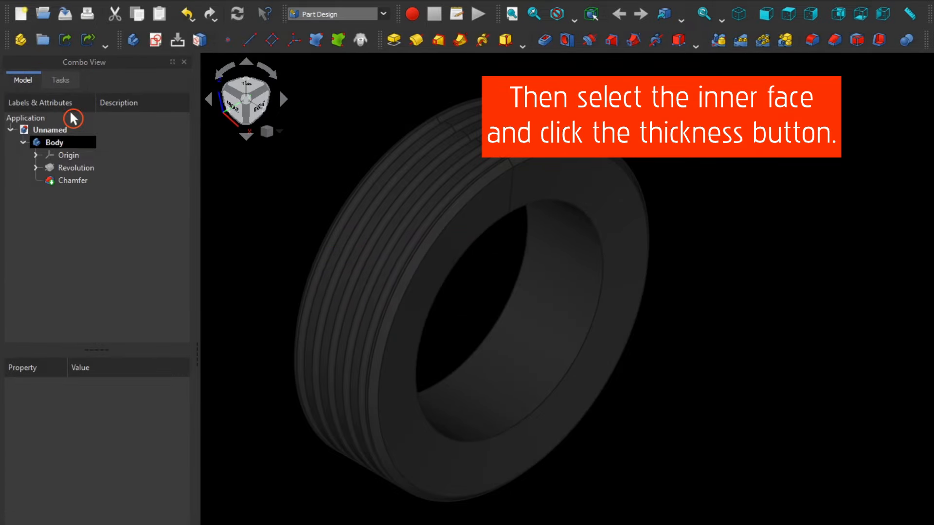
Step: Hollow the tyre from its inner cylindrical face with a 5 mm Thickness, using Skin mode and the Arc join type
{"action": "left_click", "coordinate": [546, 302]}
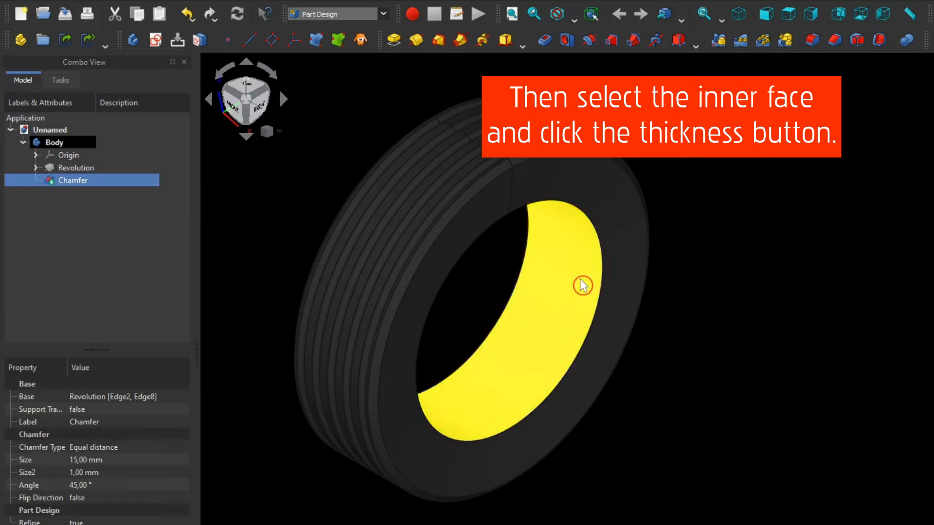
{"action": "left_click", "coordinate": [879, 41]}
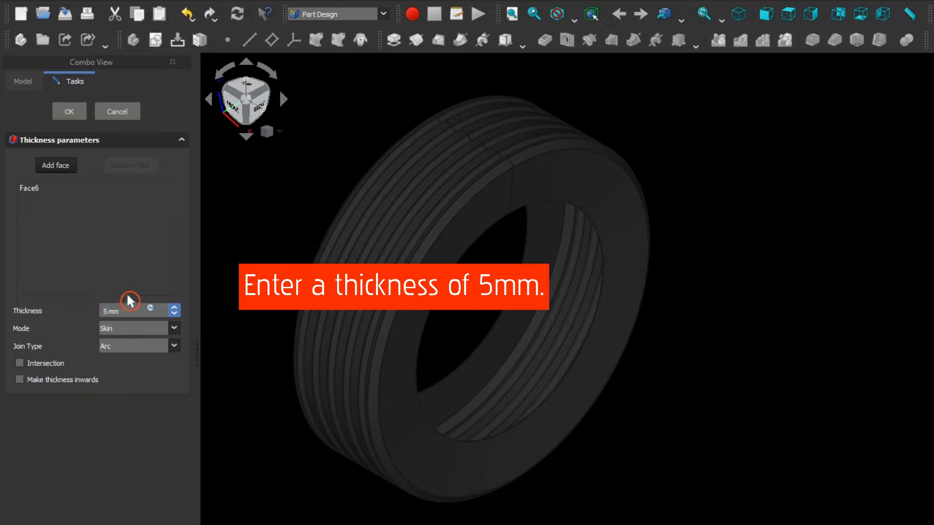
{"action": "left_click", "coordinate": [132, 335]}
{"action": "left_click", "coordinate": [132, 335]}
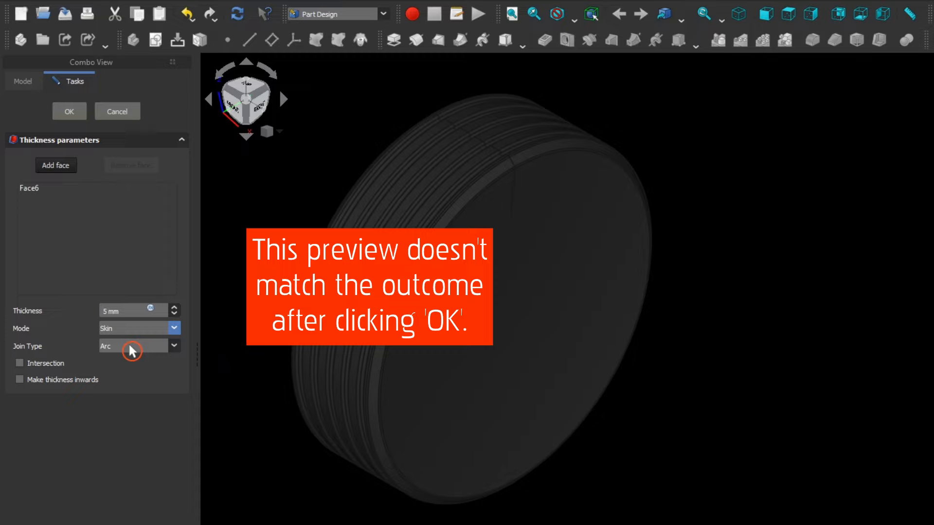
{"action": "left_click", "coordinate": [132, 346]}
{"action": "left_click", "coordinate": [132, 347]}
{"action": "left_click", "coordinate": [69, 115]}
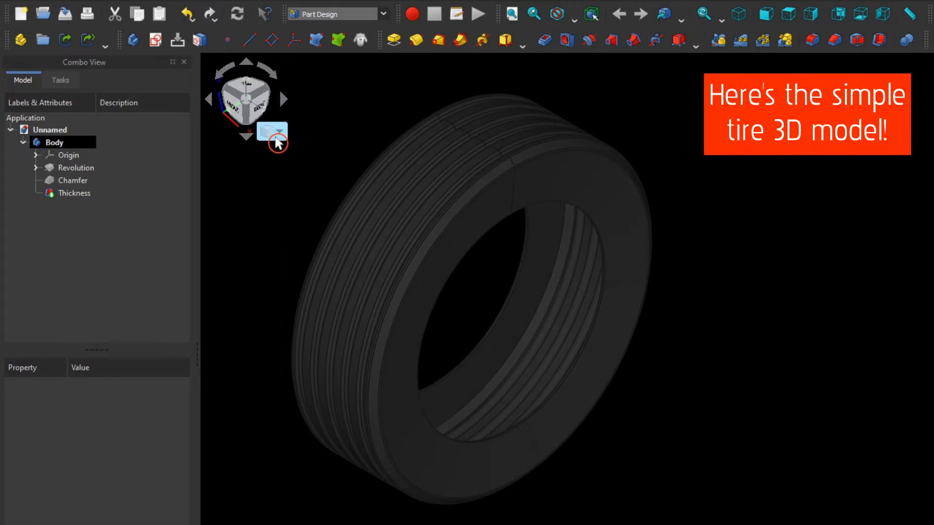
Step: Switch the 3D view to perspective and inspect the finished tyre from another angle
{"action": "left_click", "coordinate": [276, 142]}
{"action": "left_click", "coordinate": [295, 153]}
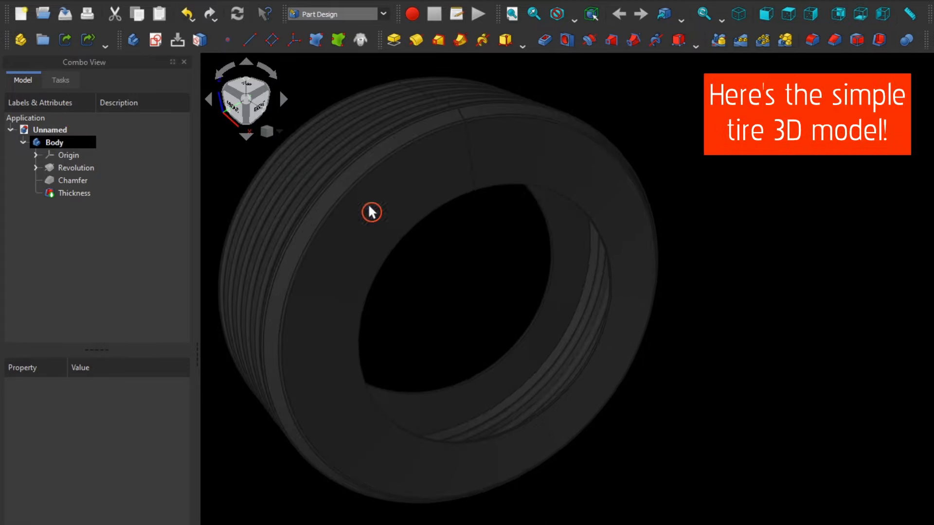
{"action": "middle_click_drag", "start_coordinate": [700, 396], "coordinate": [761, 238]}
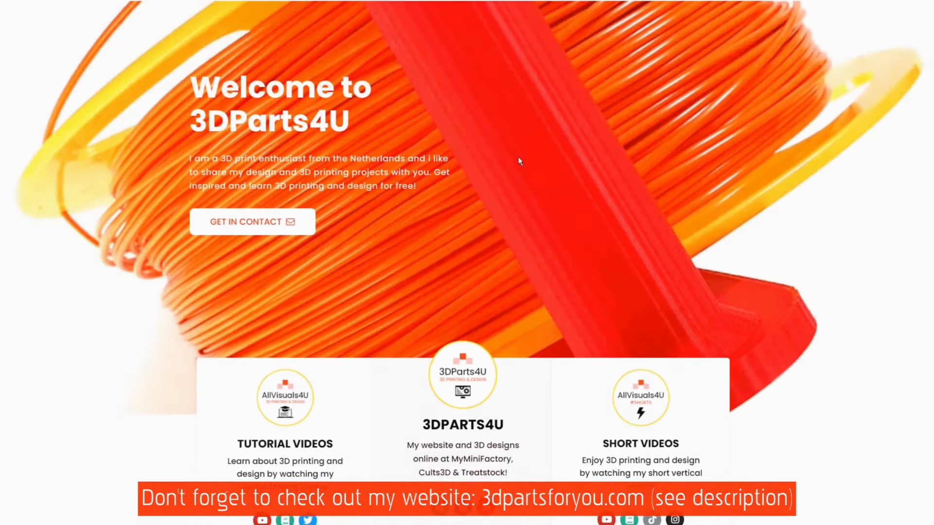
{"action": "scroll", "coordinate": [523, 162], "scroll_direction": "down", "scroll_amount": 2}
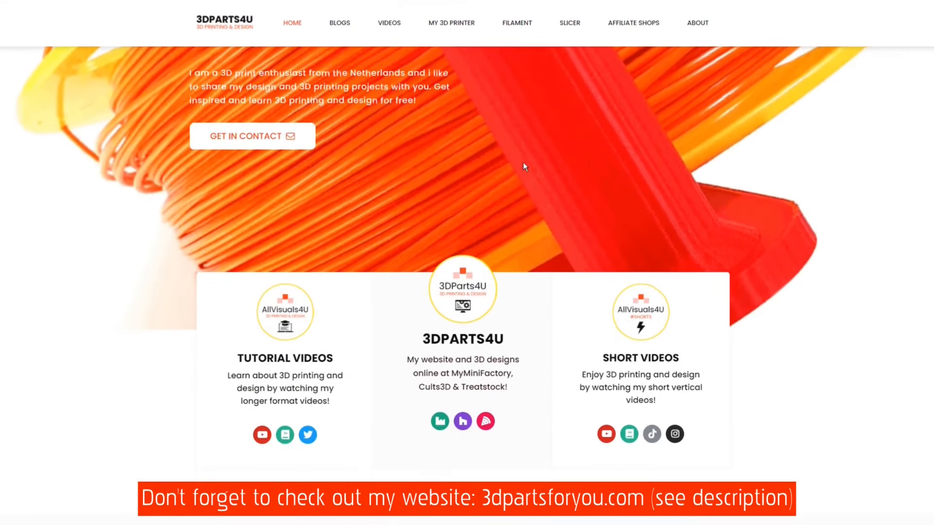
{"action": "scroll", "coordinate": [533, 196], "scroll_direction": "down", "scroll_amount": 8}
{"action": "scroll", "coordinate": [569, 272], "scroll_direction": "down", "scroll_amount": 9}
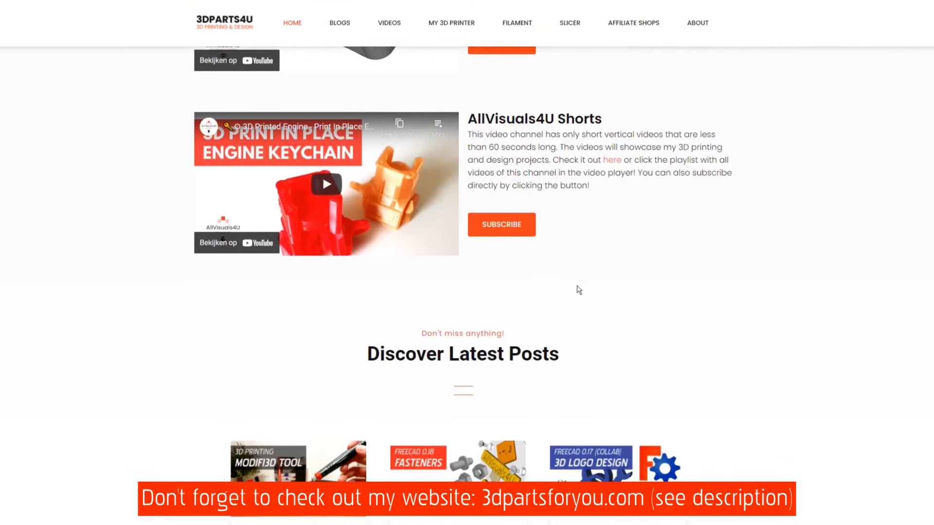
{"action": "scroll", "coordinate": [579, 290], "scroll_direction": "down", "scroll_amount": 2}
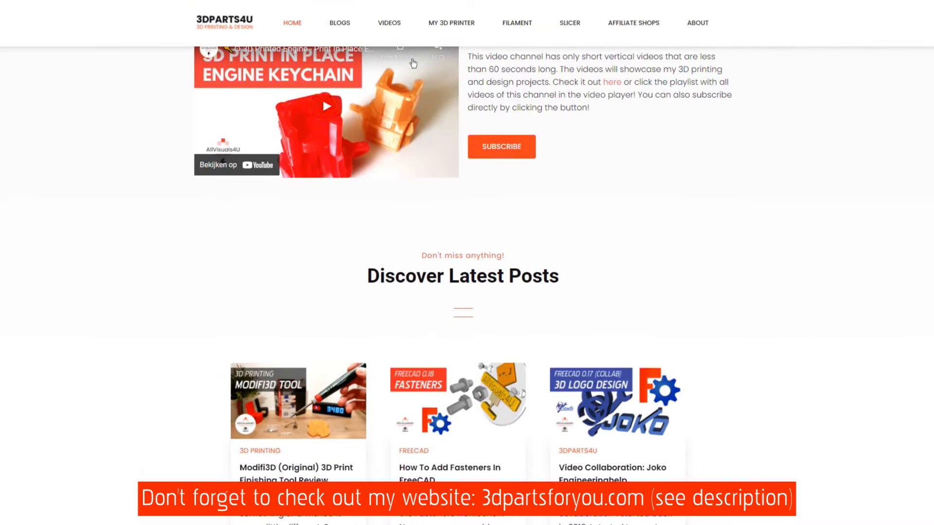